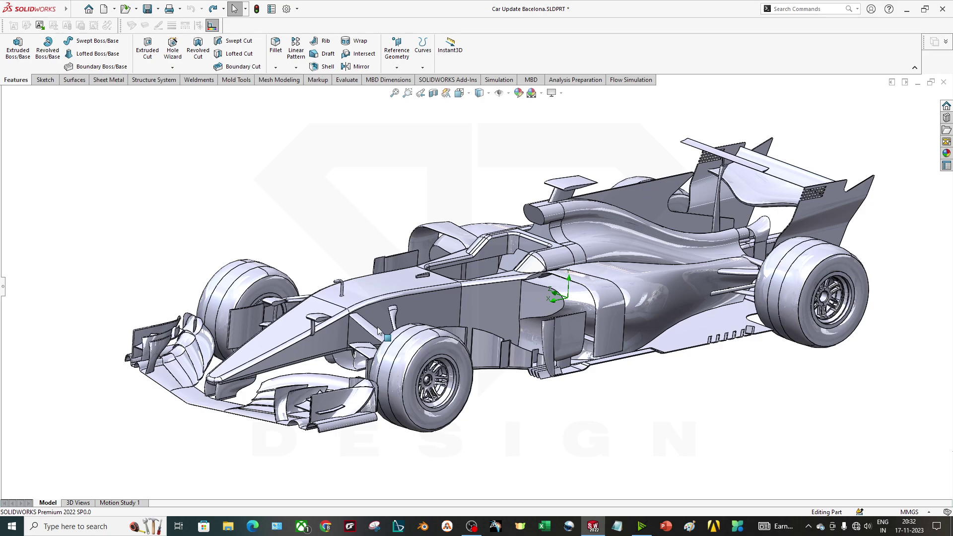
- Inspect the F1 car from side, Back and three-quarter views
scroll(378, 326, "up", 2)
scroll(582, 318, "up", 2)
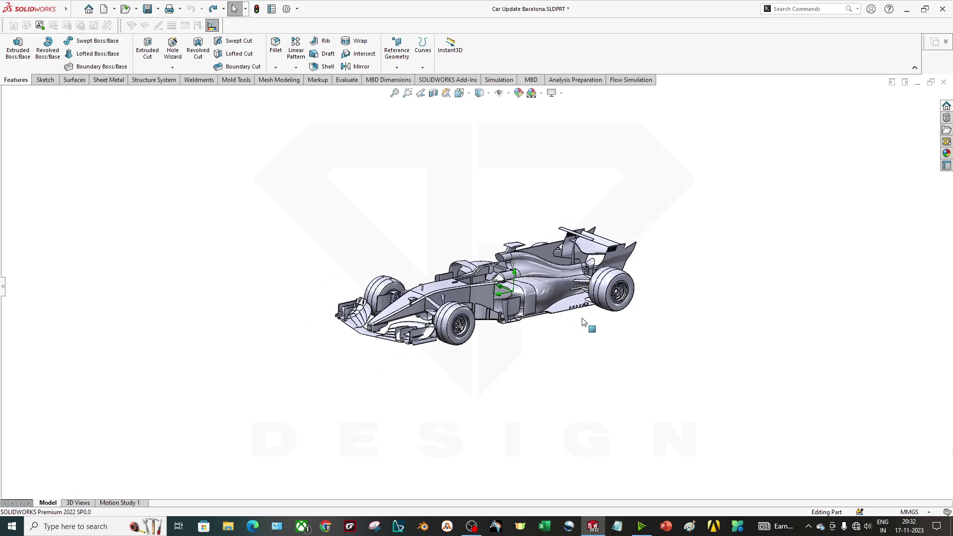
scroll(582, 321, "up", 1)
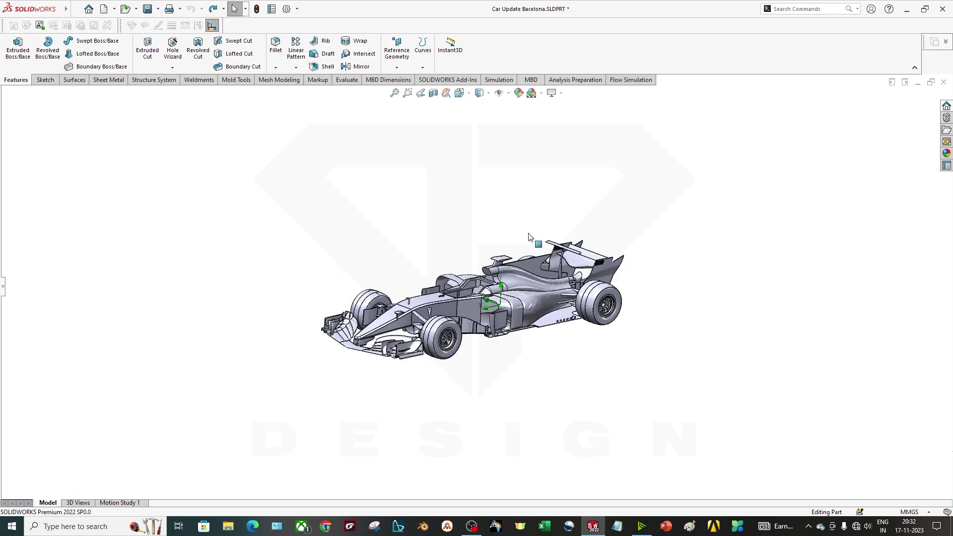
middle_click_drag(530, 238, 549, 227)
scroll(549, 227, "down", 2)
middle_click_drag(476, 266, 502, 335)
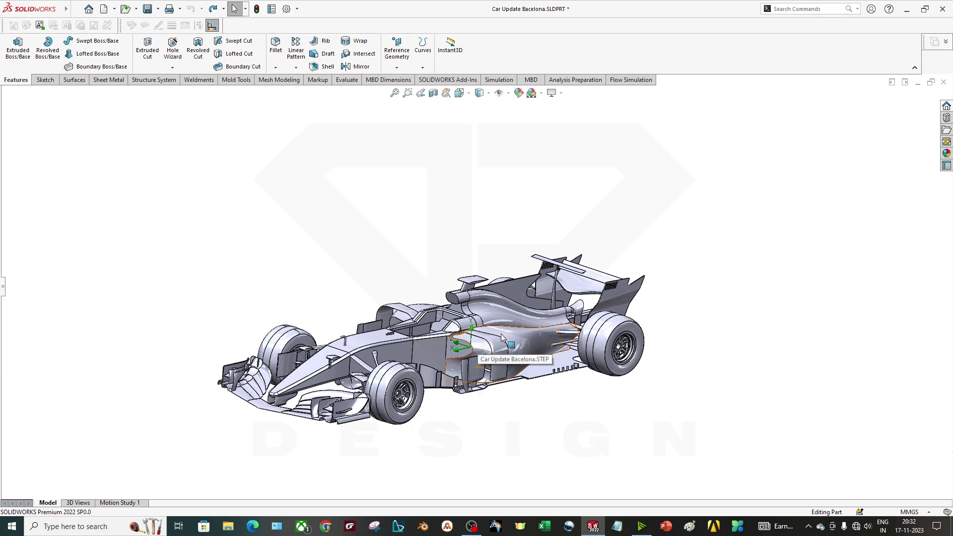
scroll(501, 337, "up", 2)
middle_click_drag(502, 337, 576, 298)
key("ctrl+1")
key("space")
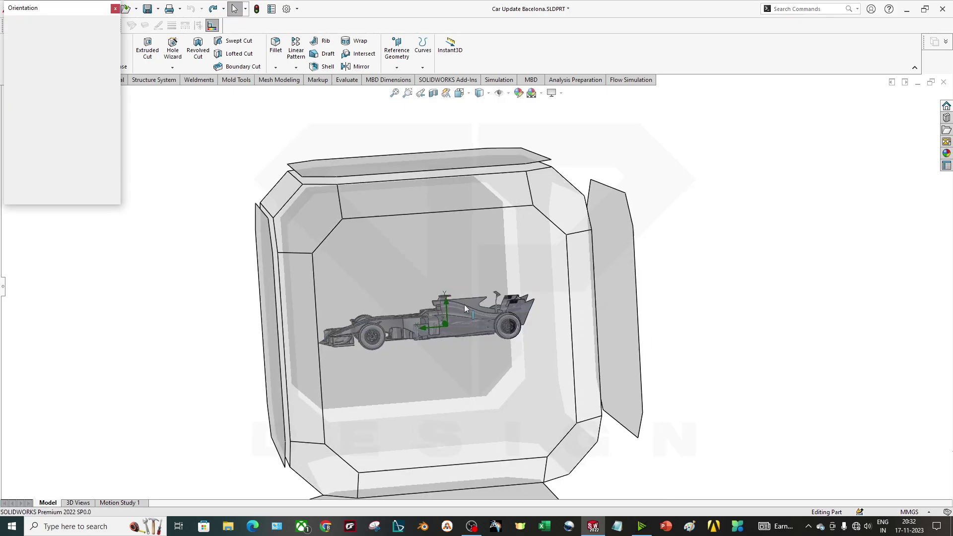
left_click(365, 326)
scroll(313, 325, "down", 4)
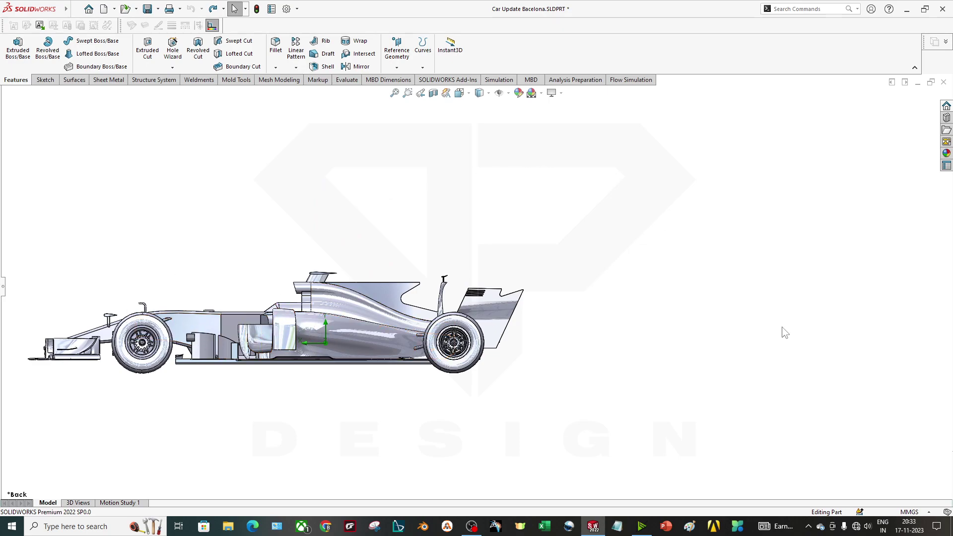
scroll(536, 372, "up", 2)
middle_click_drag(207, 299, 228, 325)
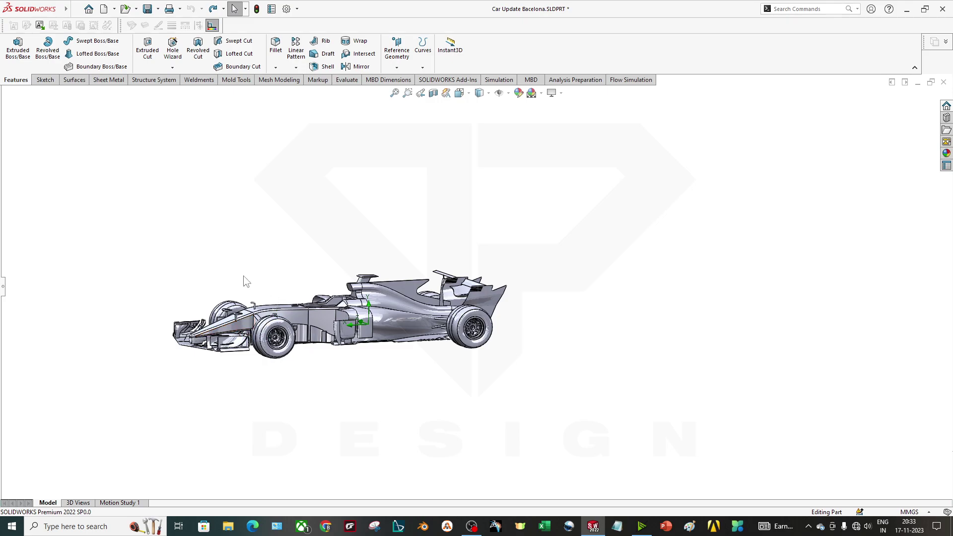
middle_click_drag(245, 277, 393, 313)
scroll(314, 293, "down", 2)
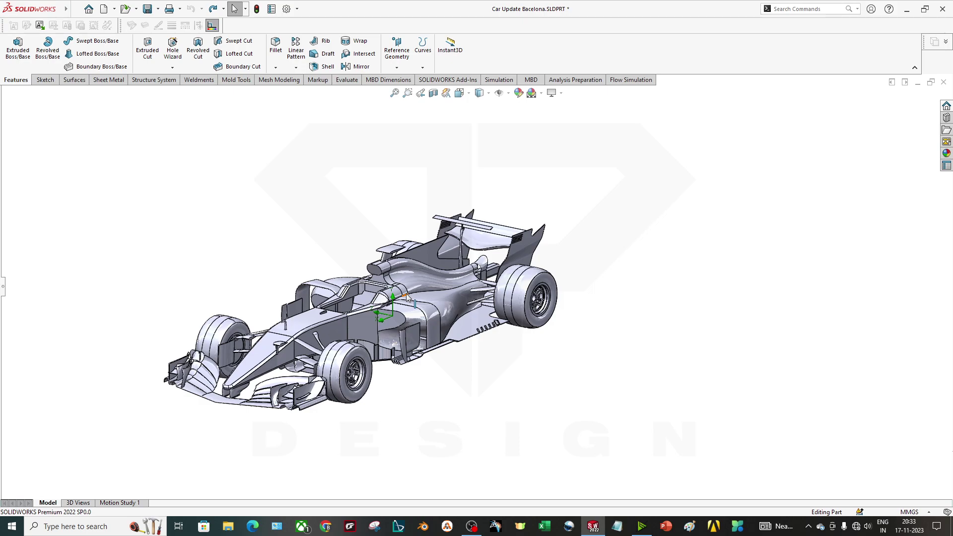
- Drag the FeatureManager design tree open at the left edge beside the car
left_click_drag(2, 307, 104, 298)
mouse_move(492, 354)
middle_mouse_down()
mouse_move(473, 338)
mouse_move(483, 361)
middle_mouse_up()
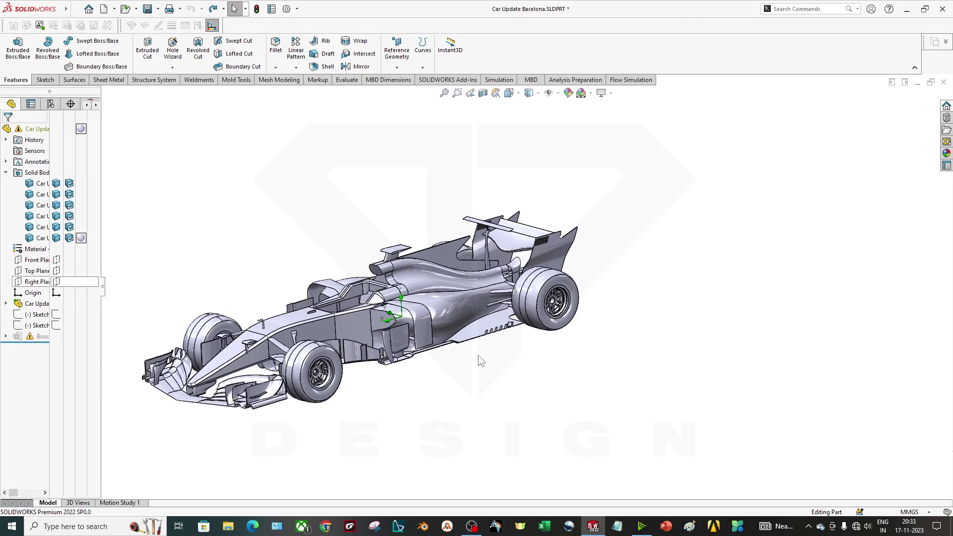
middle_click_drag(280, 251, 376, 192)
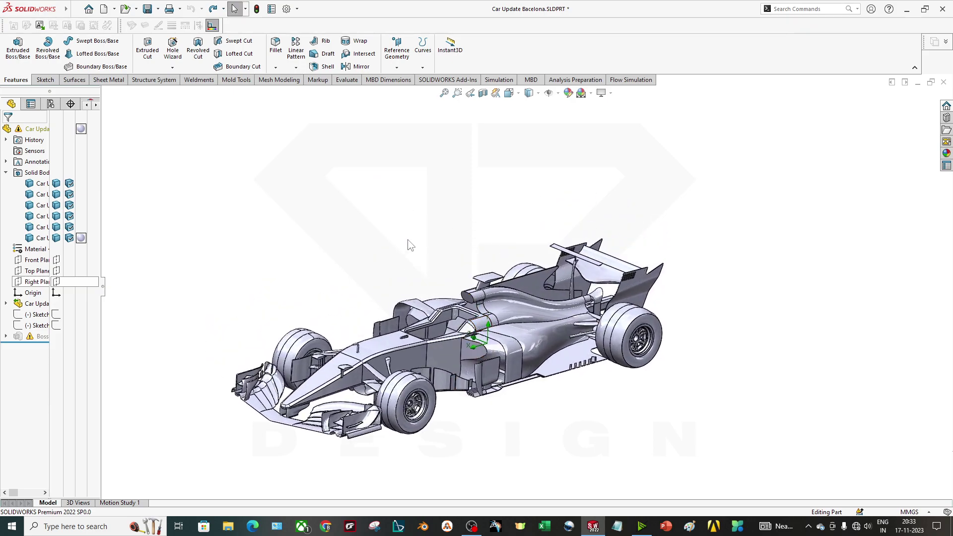
- Start a Linear Pattern in Bodies mode with the car body selected to copy
left_click(296, 67)
left_click(308, 81)
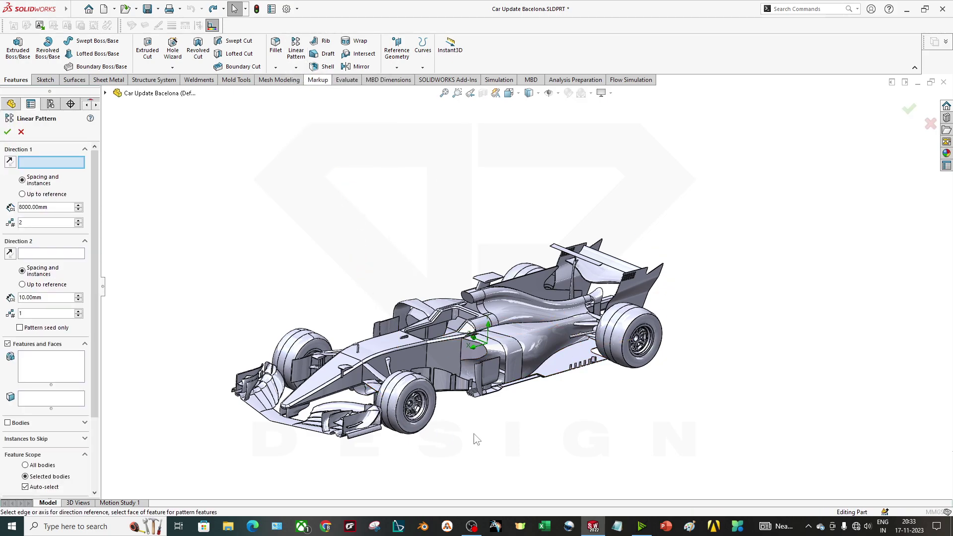
left_click(24, 425)
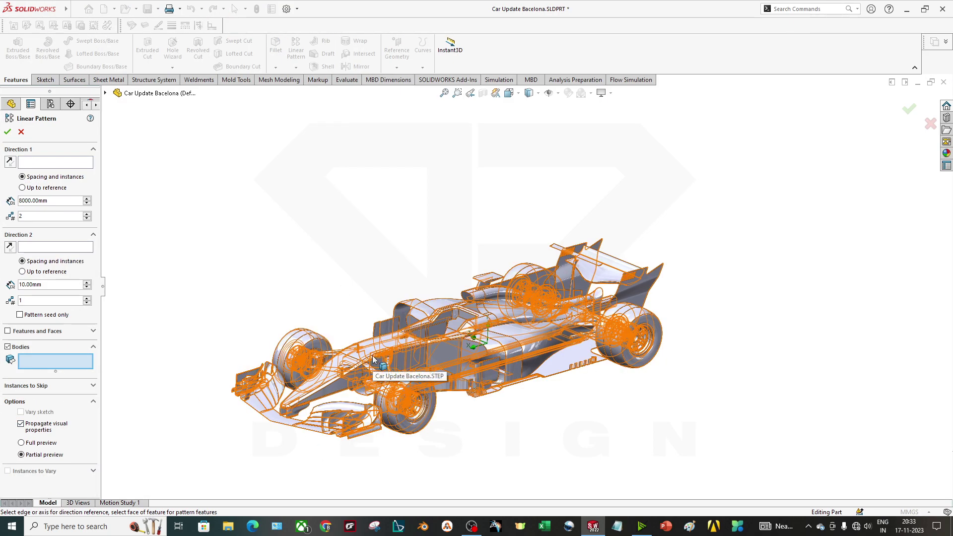
left_click(462, 320)
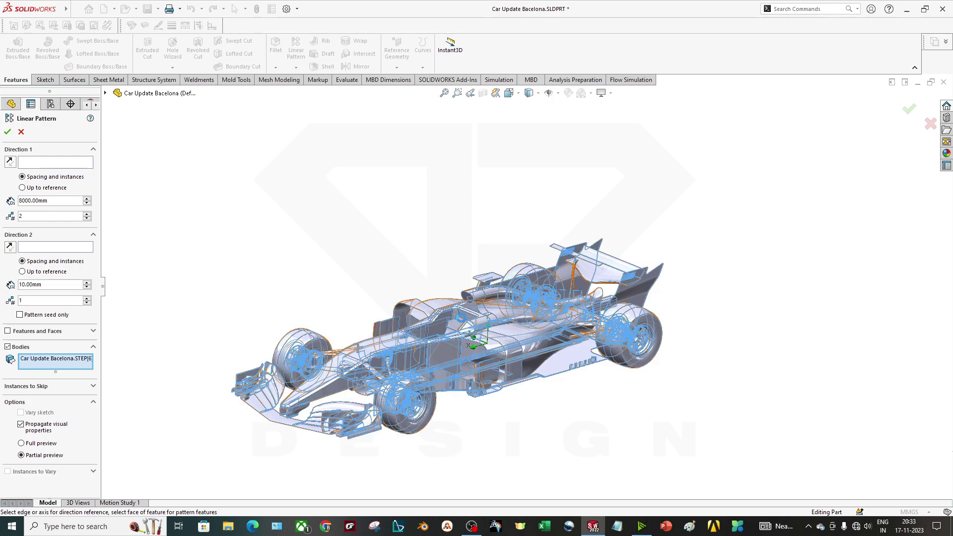
scroll(529, 418, "up", 2)
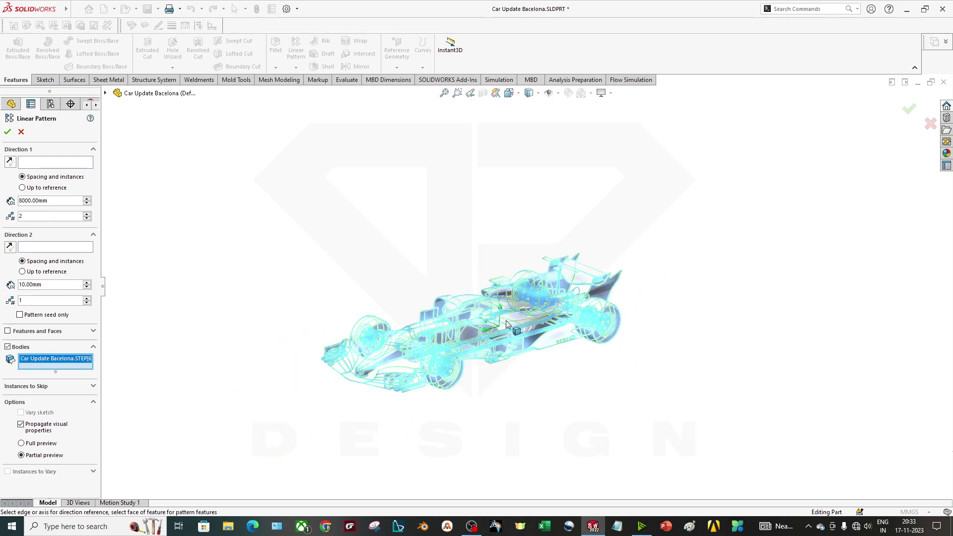
mouse_move(509, 328)
middle_mouse_down()
mouse_move(437, 277)
mouse_move(503, 327)
middle_mouse_up()
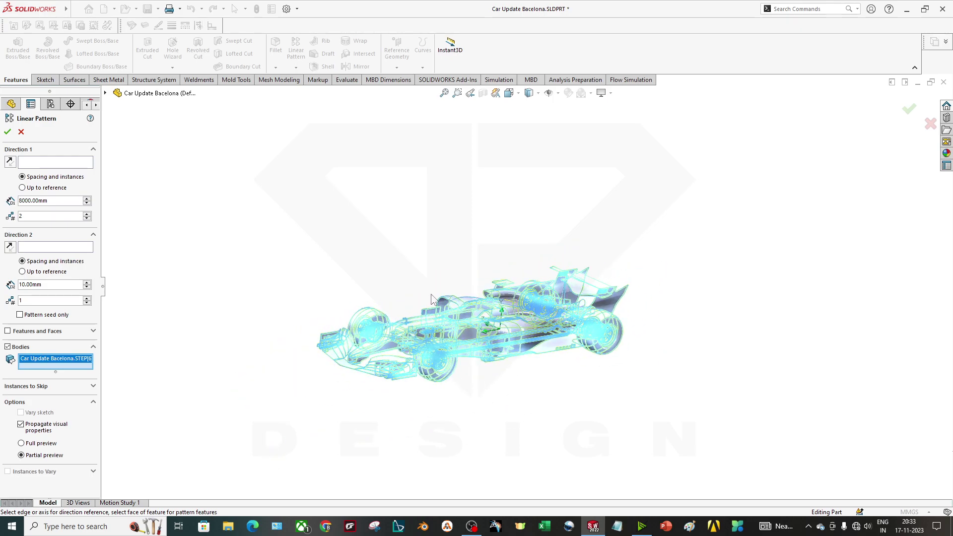
scroll(434, 299, "down", 1)
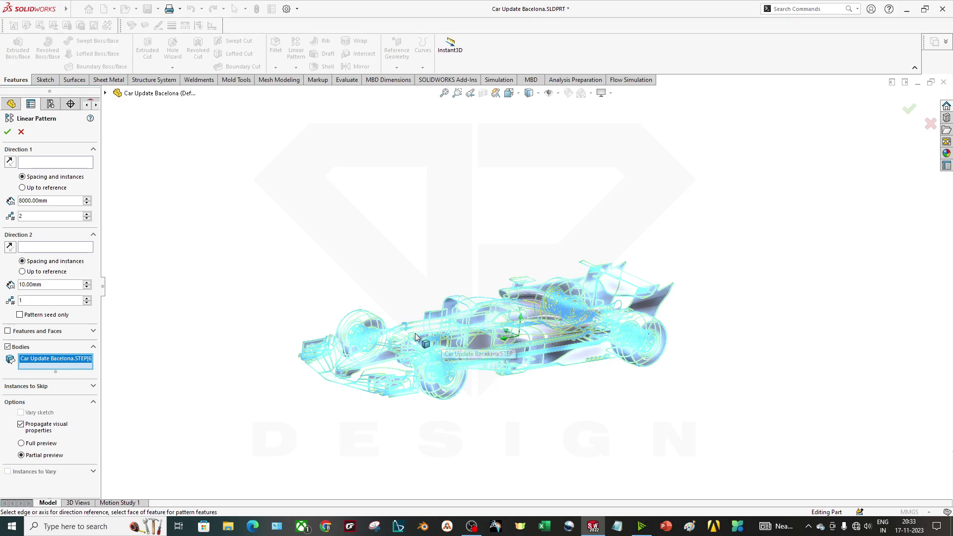
scroll(387, 347, "down", 1)
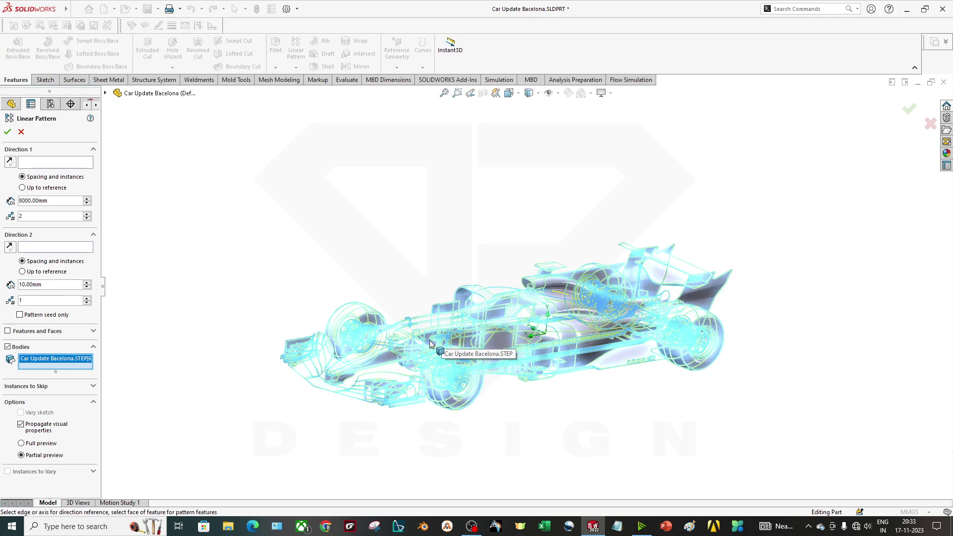
- Select the 8000 mm spacing value and activate the Direction 1 reference box
left_click(51, 201)
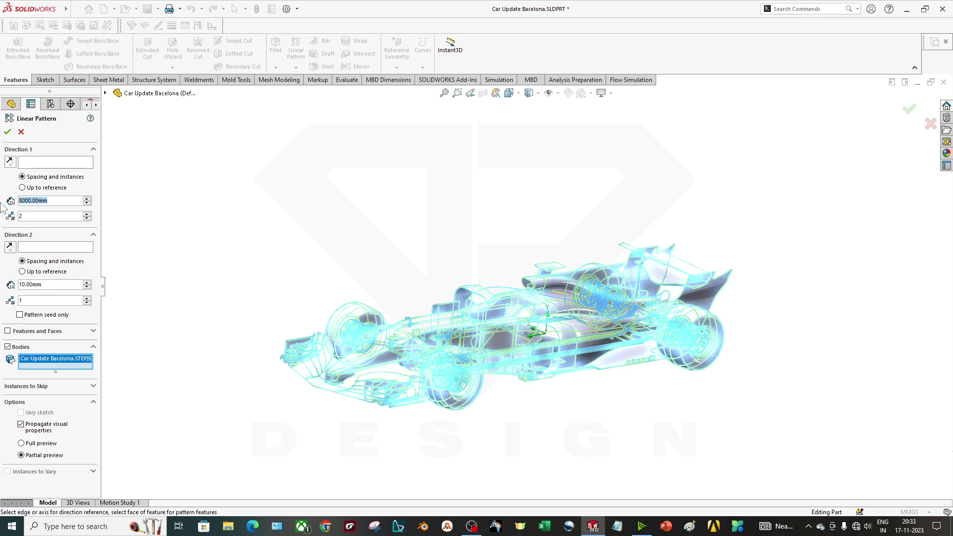
scroll(442, 258, "up", 1)
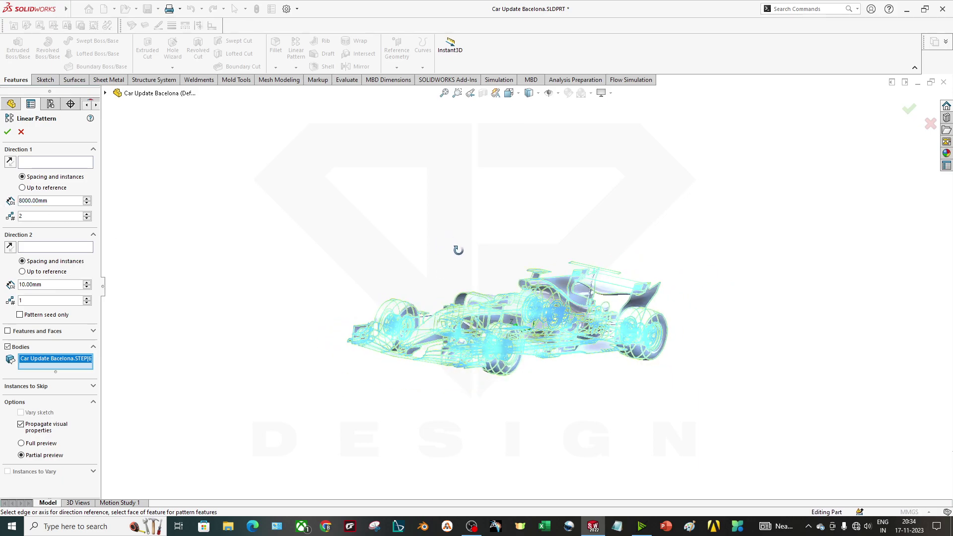
middle_click_drag(527, 311, 486, 298)
left_click(51, 162)
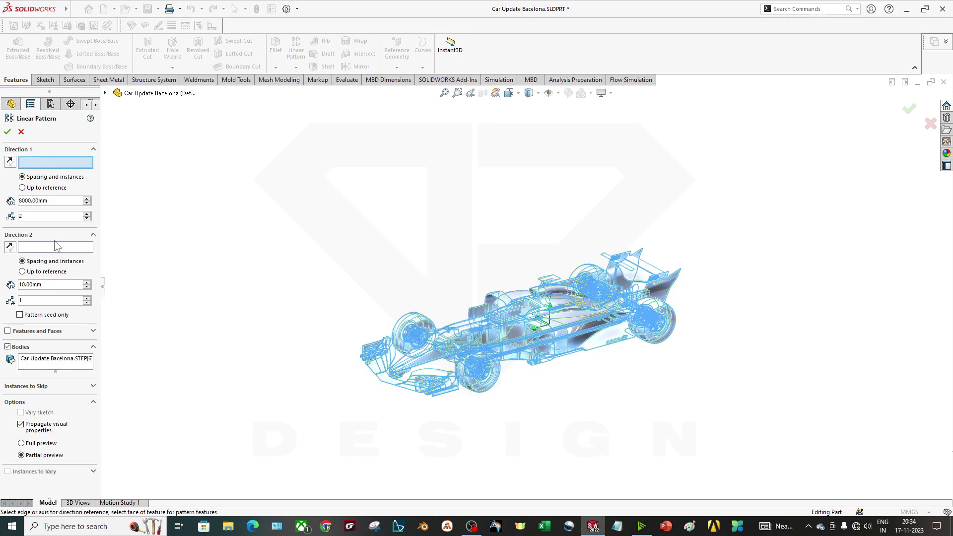
scroll(596, 293, "down", 5)
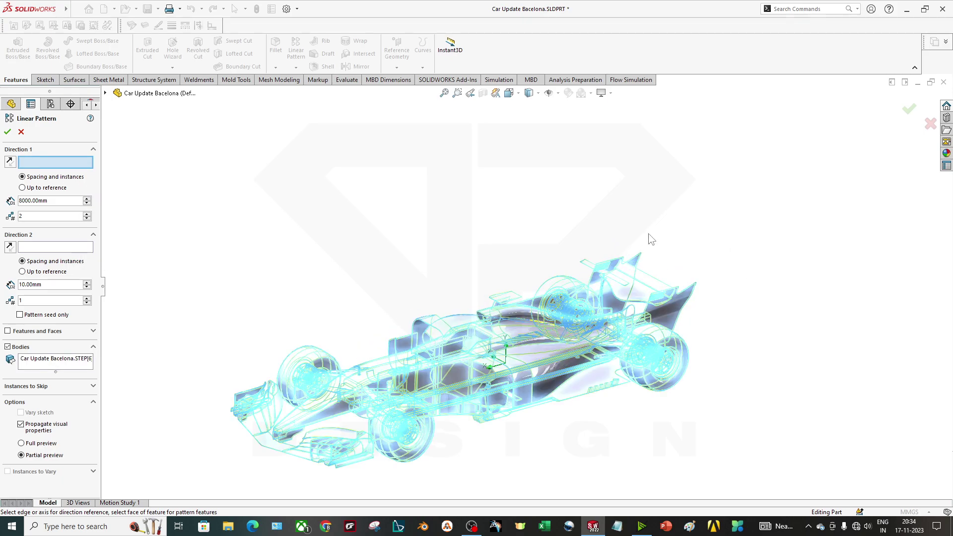
scroll(524, 276, "up", 4)
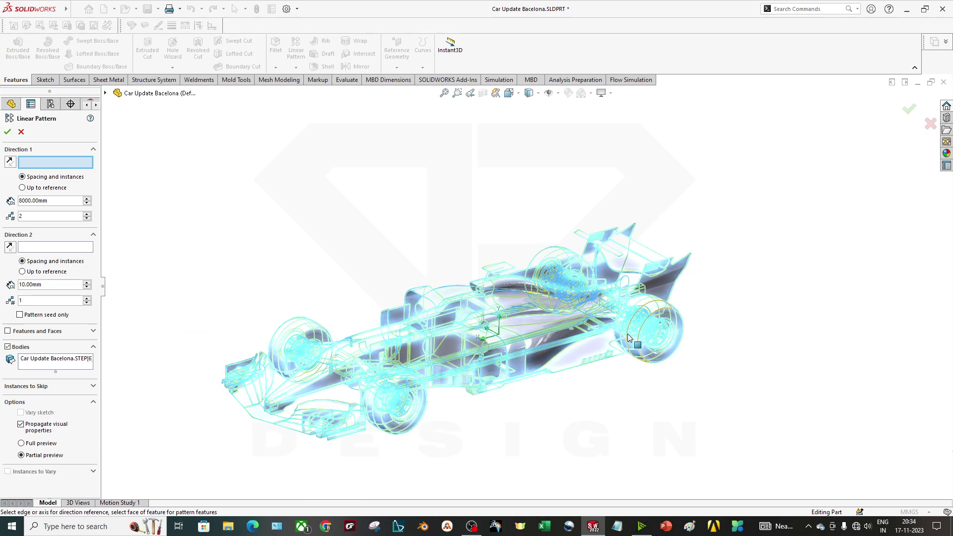
scroll(574, 252, "down", 6)
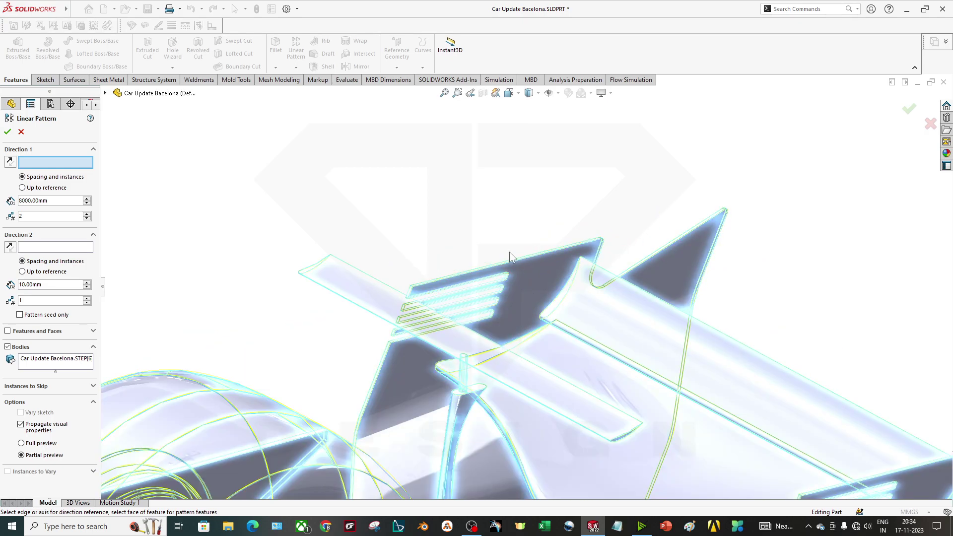
- Use a rear-wing edge as Direction 1, reversed so the copy previews to the right
left_click(511, 258)
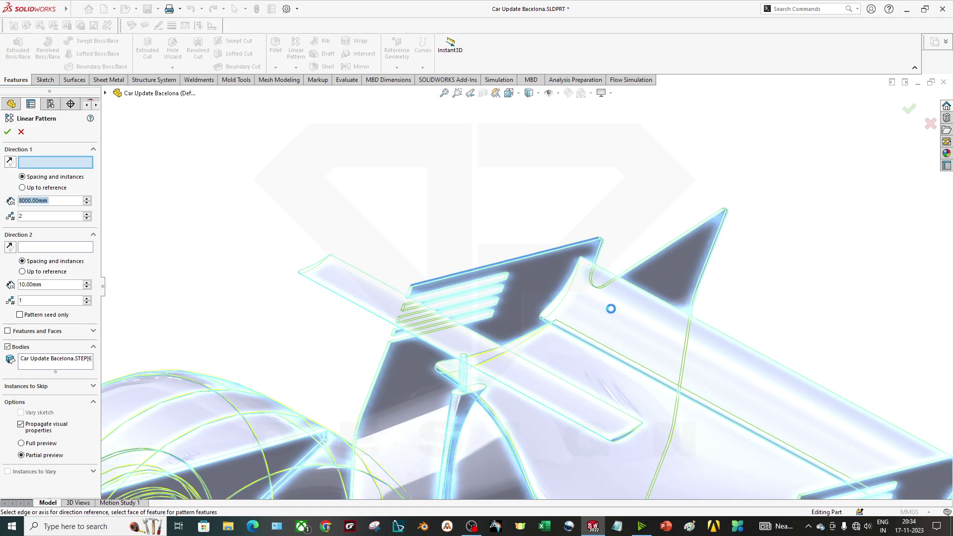
scroll(616, 312, "up", 2)
scroll(616, 312, "up", 5)
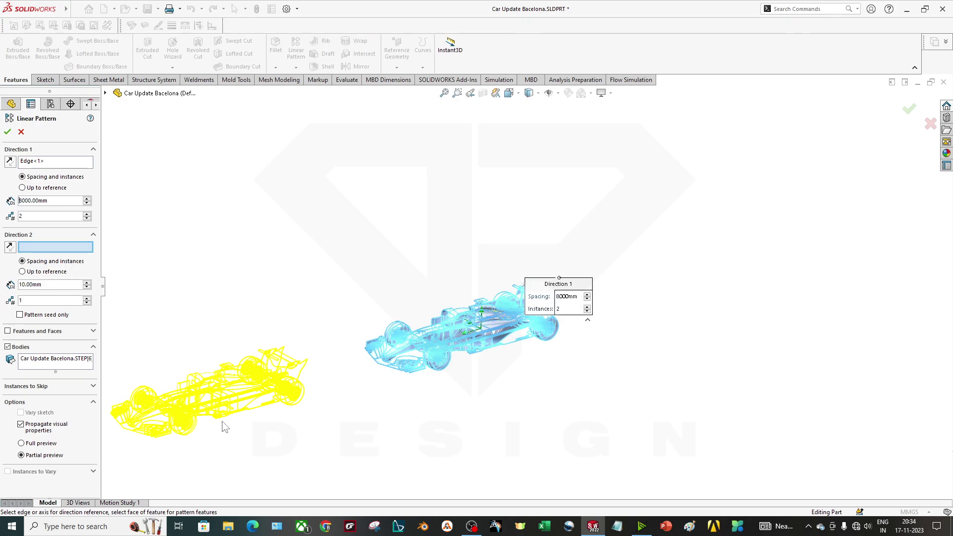
left_click(10, 162)
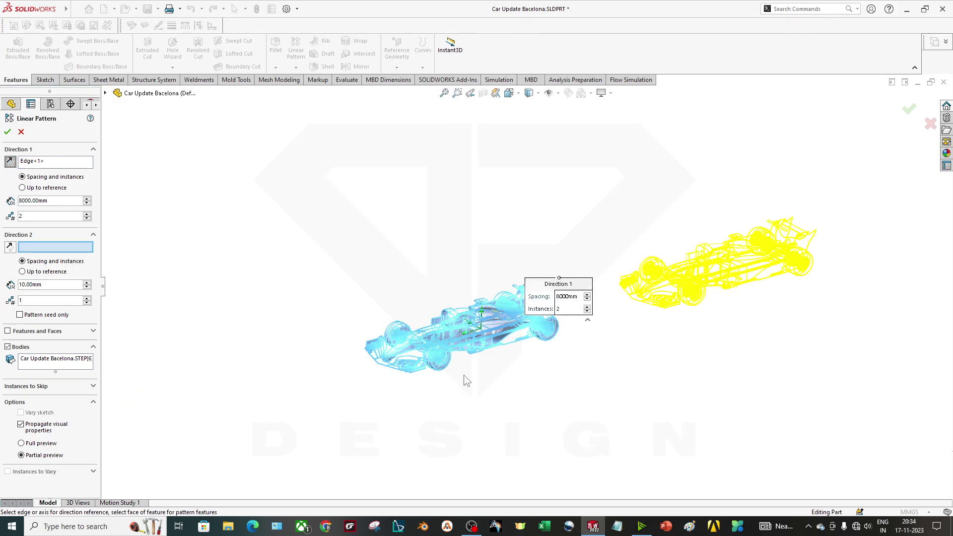
middle_click_drag(702, 252, 687, 366)
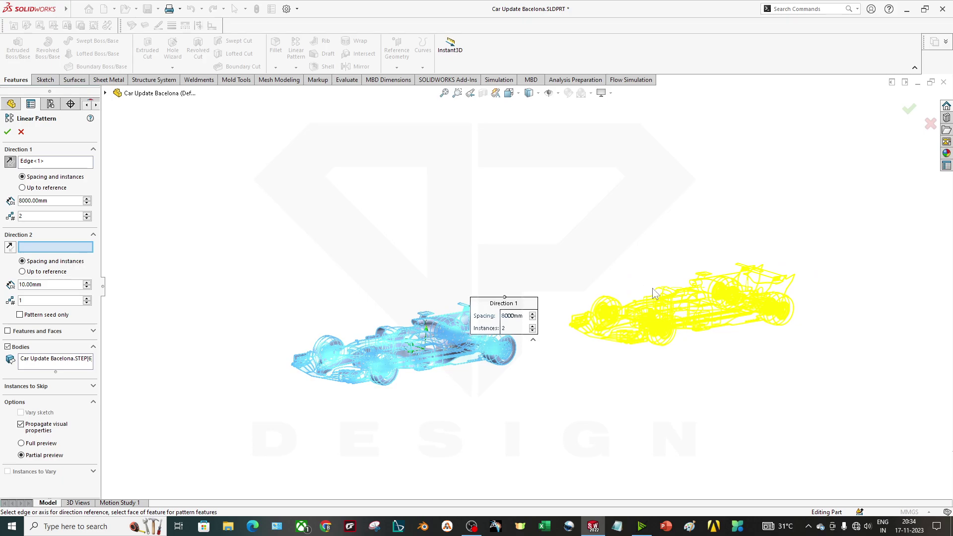
middle_click_drag(656, 294, 559, 344)
middle_click_drag(470, 301, 570, 334)
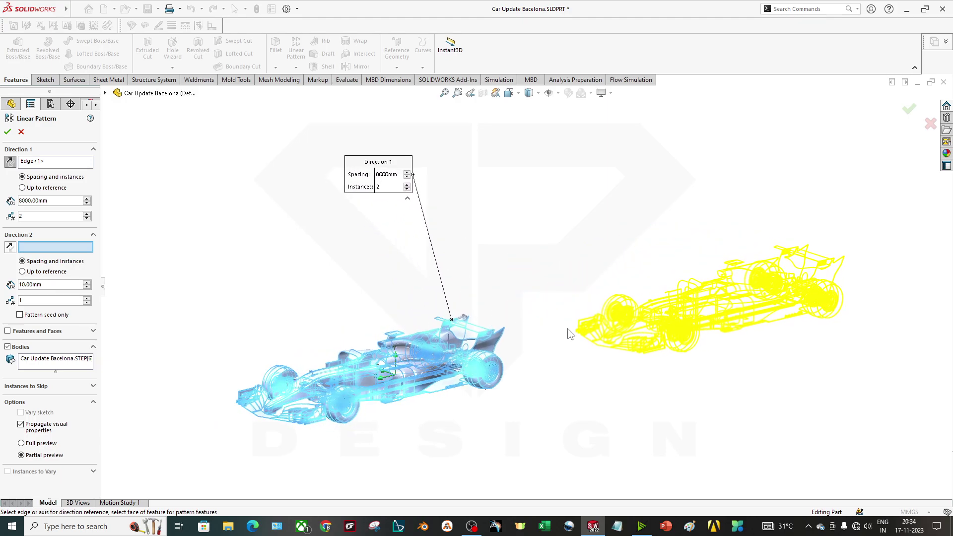
- Change the Direction 1 spacing from 8000 to 7000 mm
double_click(56, 200)
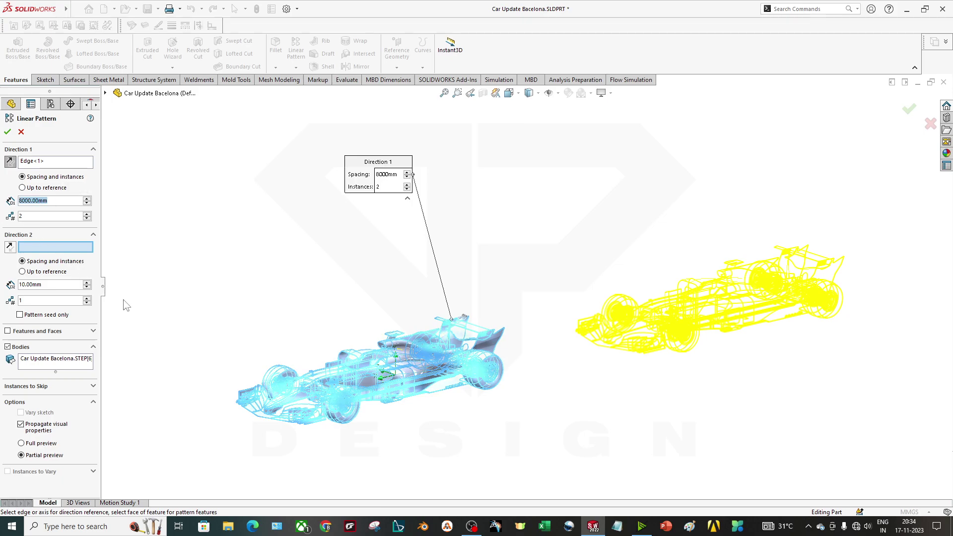
type("70")
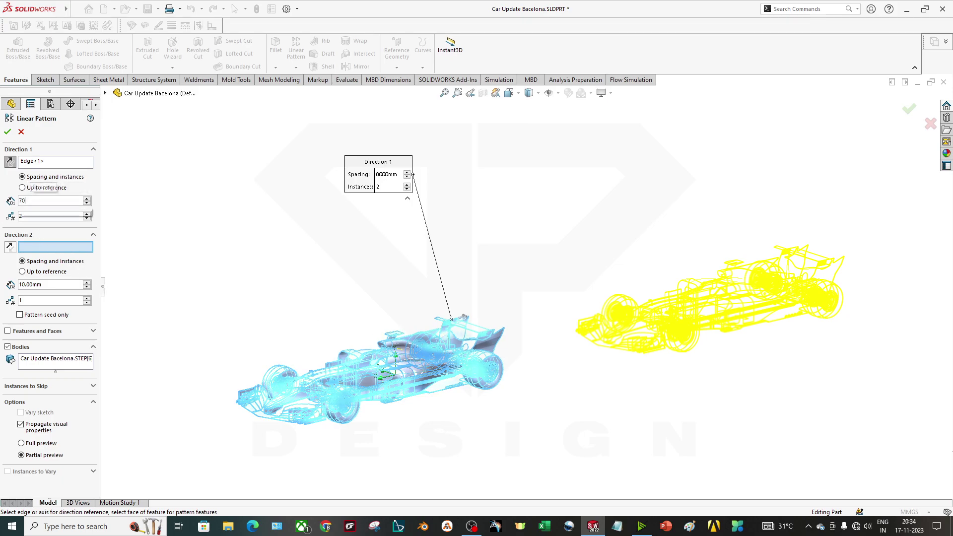
type("00")
key("Return")
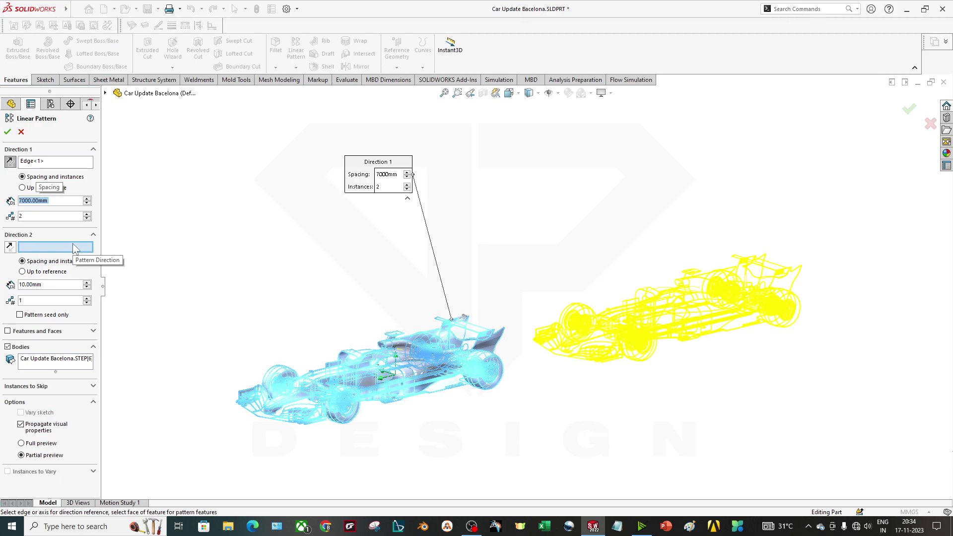
middle_click_drag(497, 343, 472, 334)
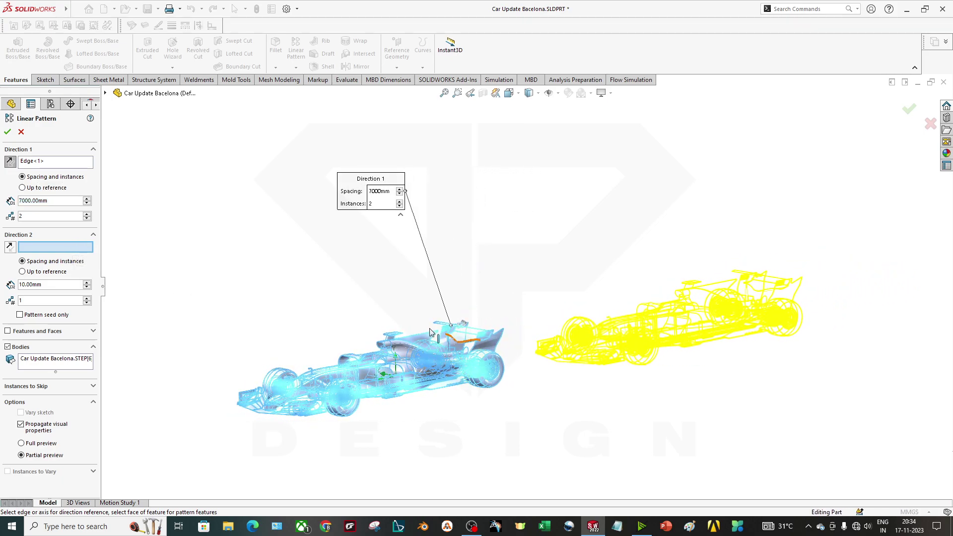
- Reduce the Direction 1 spacing further to 6000 mm with 2 instances
double_click(42, 202)
type("6000")
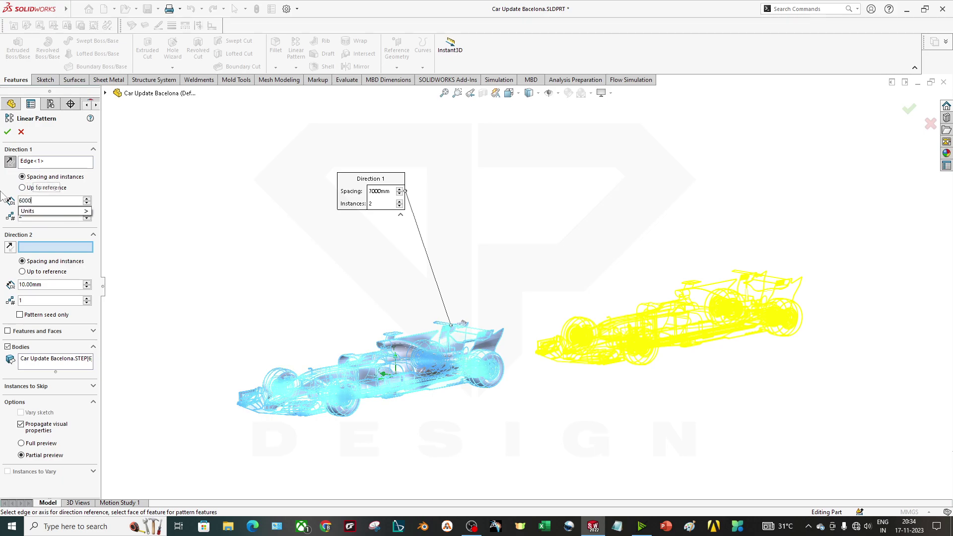
key("Return")
middle_click_drag(622, 361, 520, 304)
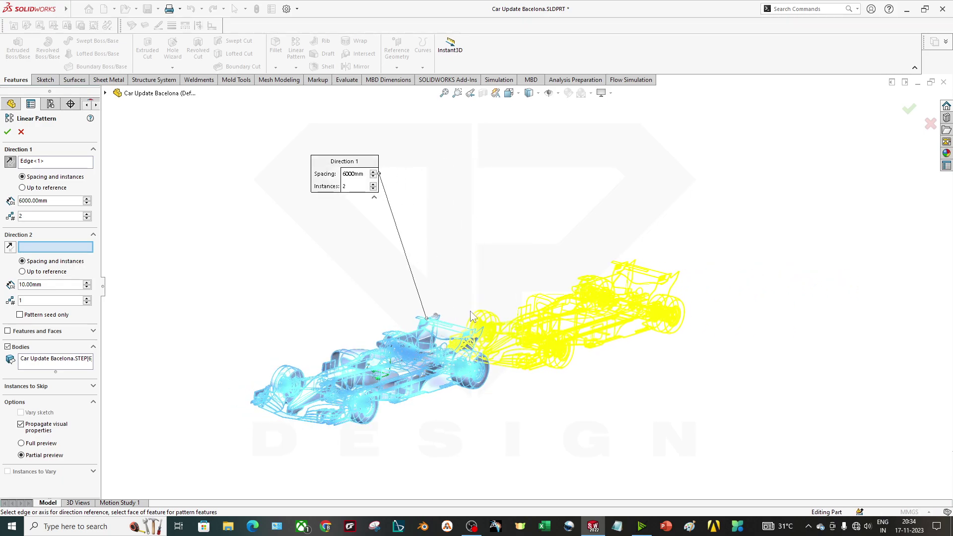
scroll(407, 379, "down", 3)
middle_click_drag(407, 378, 323, 342)
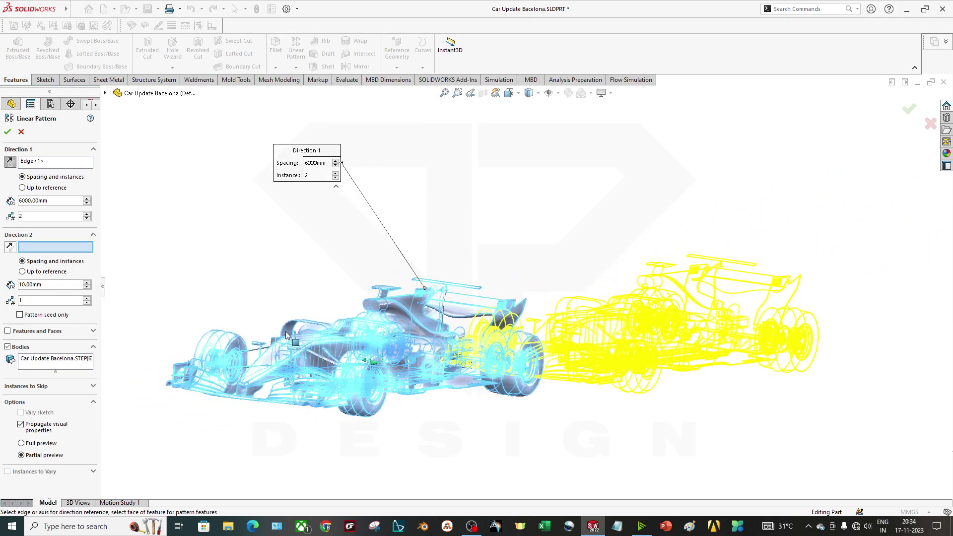
- Accept the pattern to create LPattern2 and inspect both cars from below and side
left_click(7, 131)
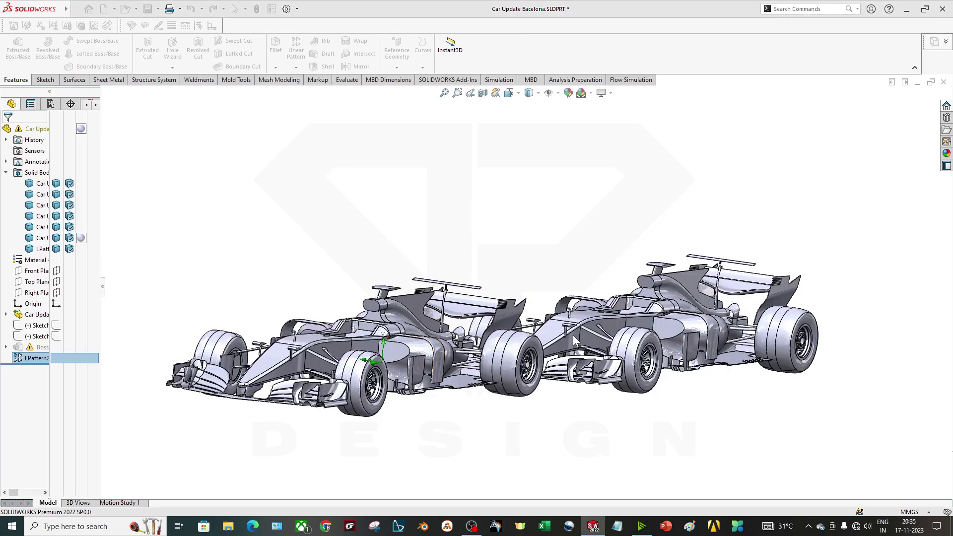
scroll(568, 434, "up", 2)
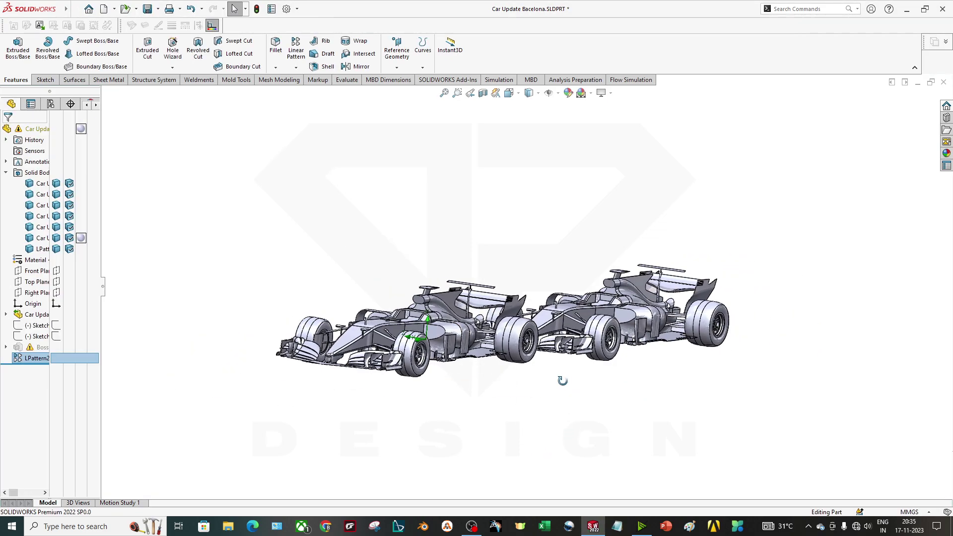
middle_click_drag(562, 381, 507, 359)
middle_click_drag(521, 416, 626, 444)
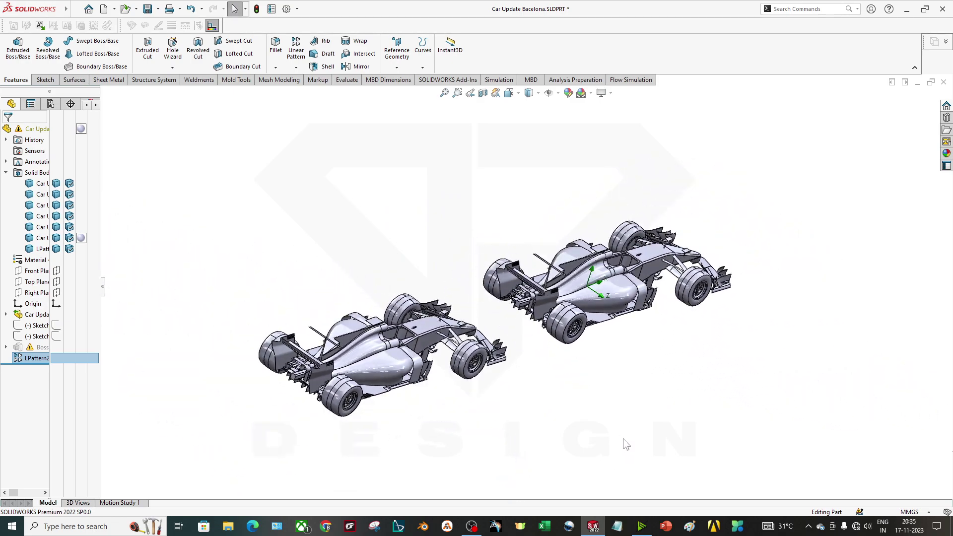
middle_click_drag(640, 333, 611, 345)
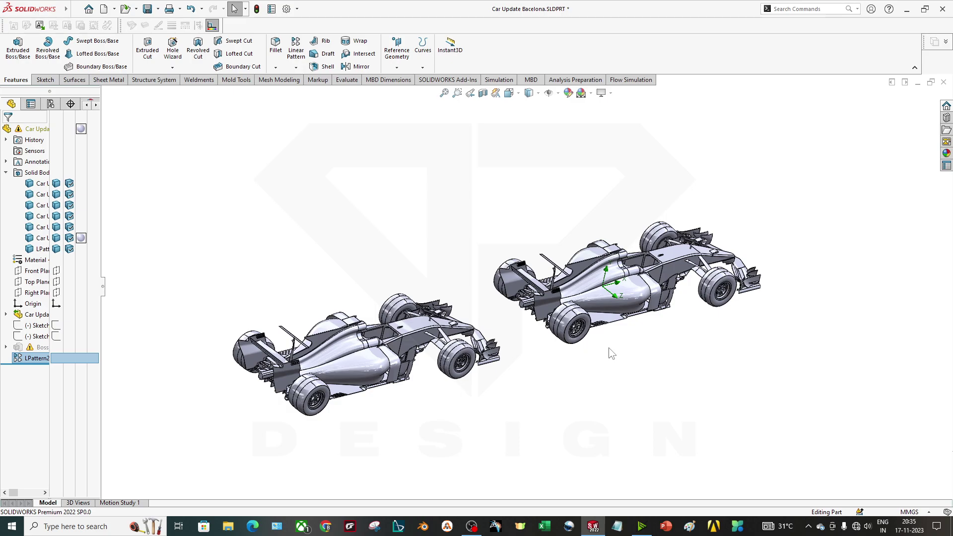
- Enable SOLIDWORKS Flow Simulation from the Add-Ins tab and confirm it in the Add-Ins manager
left_click(444, 81)
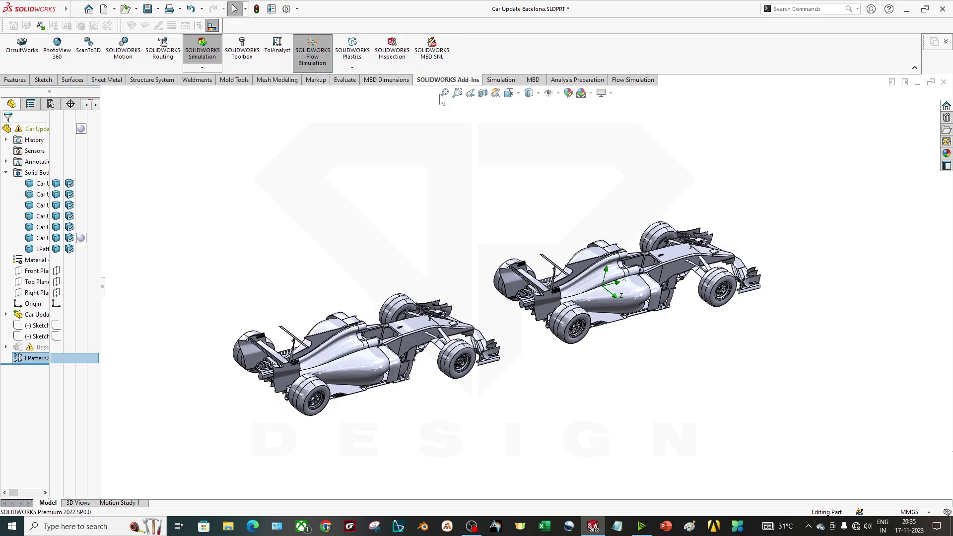
left_click(326, 63)
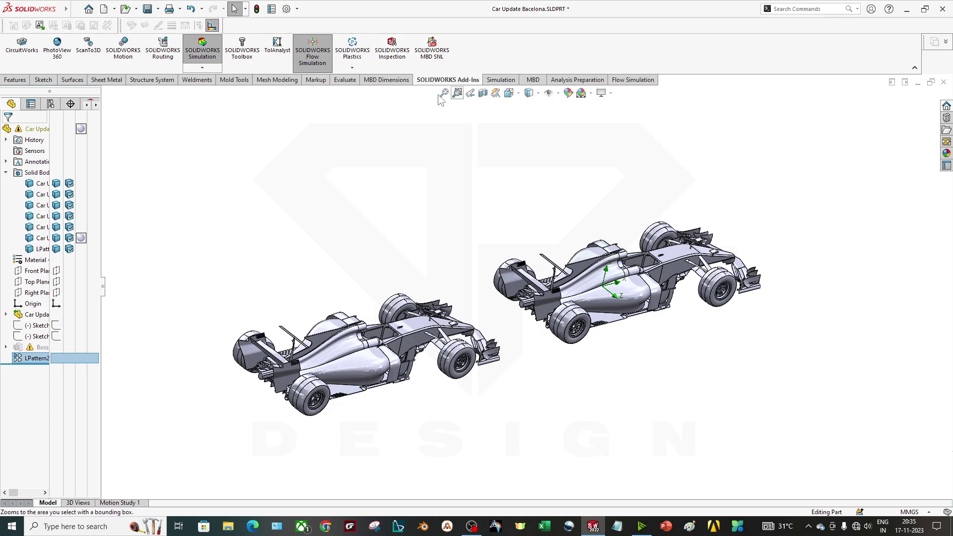
left_click(297, 8)
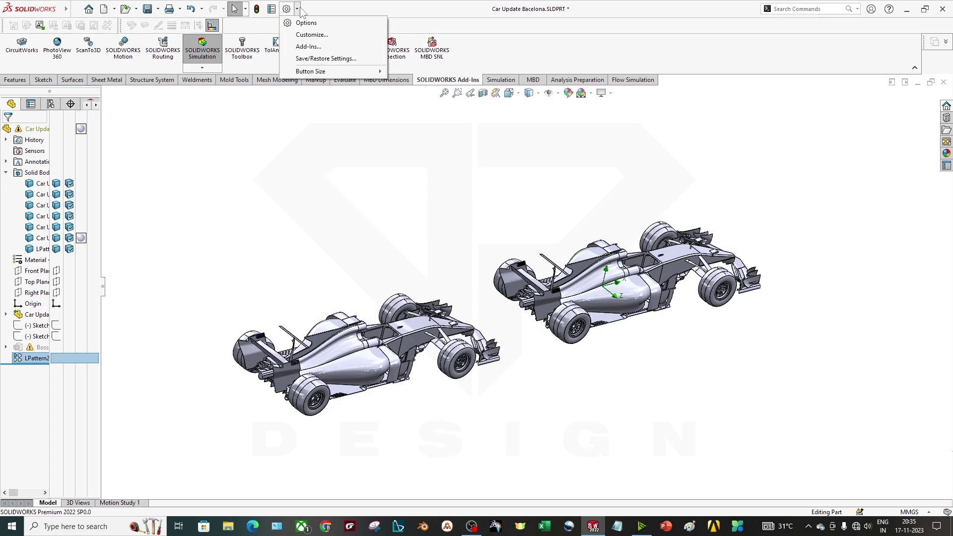
left_click(310, 46)
scroll(318, 249, "down", 2)
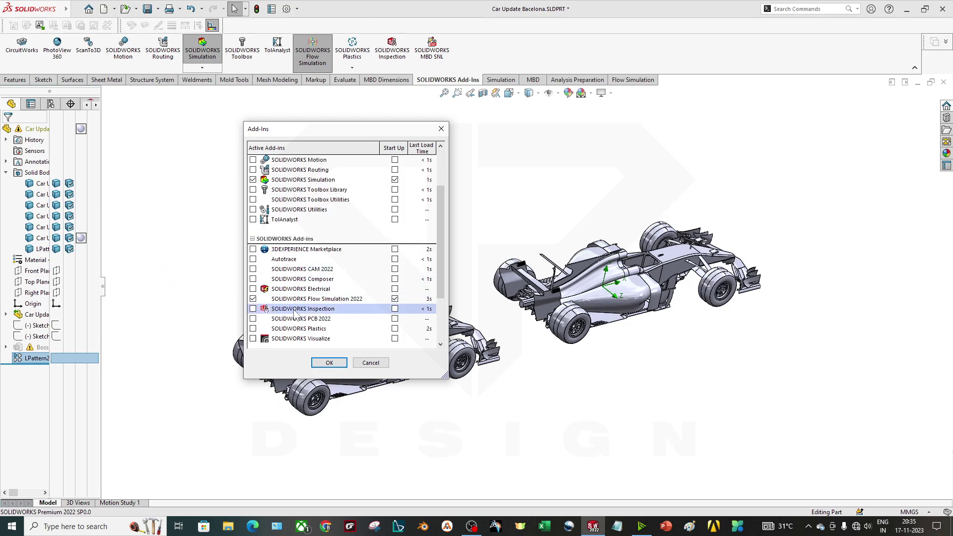
left_click(329, 362)
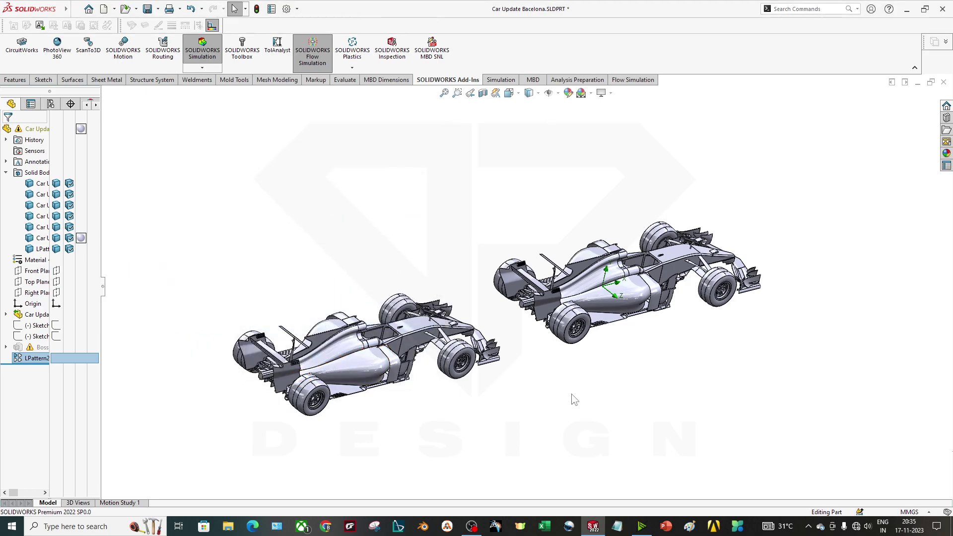
middle_click_drag(575, 400, 468, 341)
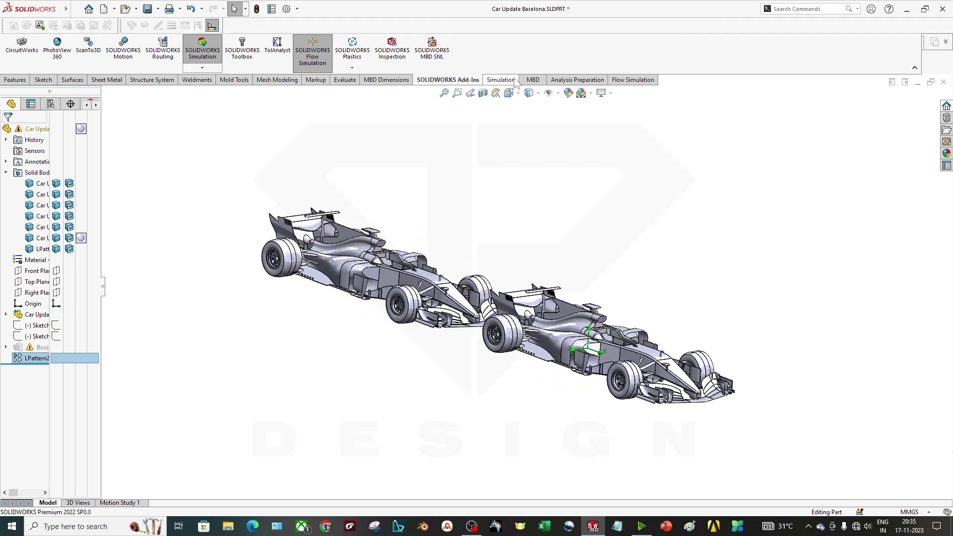
- Start the Flow Simulation Wizard project 'Slipstreaming CFD Simulation' using the current configuration
left_click(633, 80)
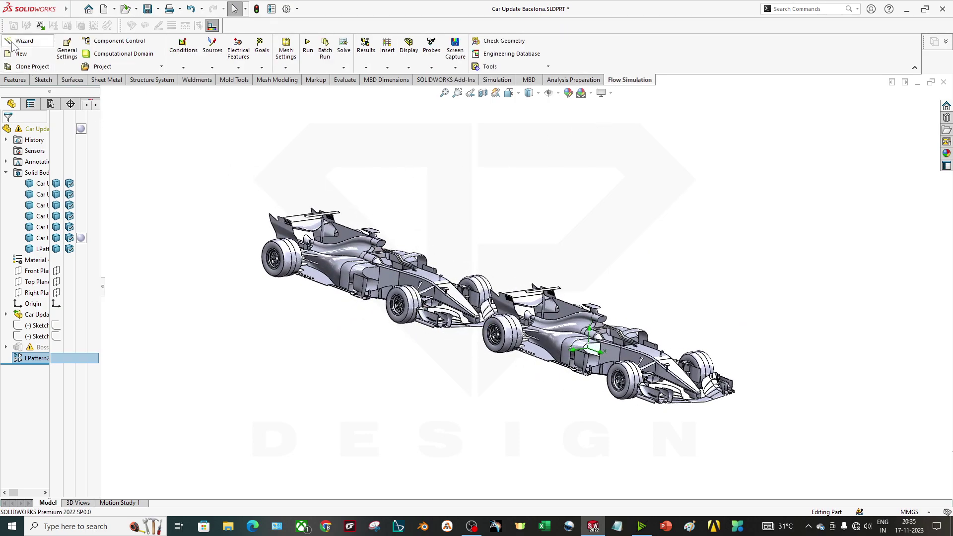
left_click(15, 42)
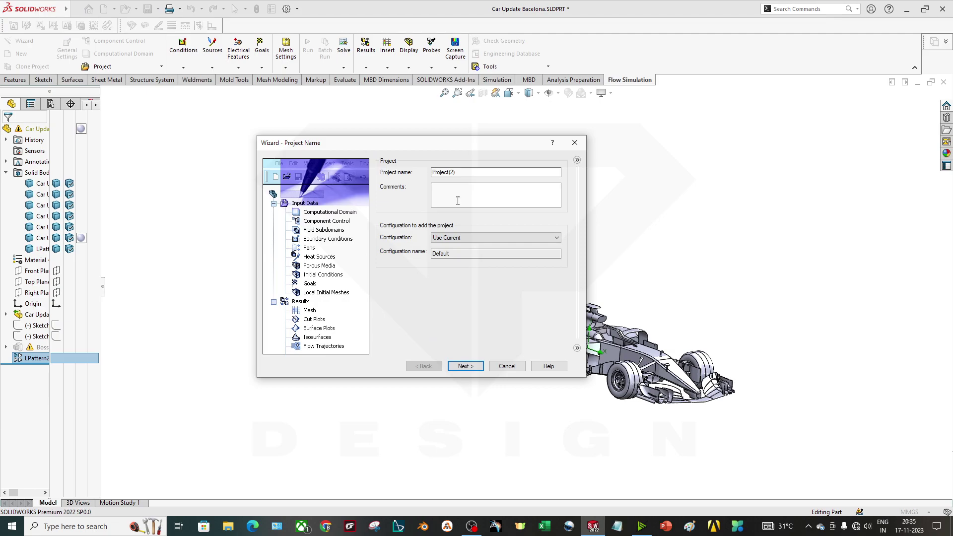
type("Slipstreaming CFD Simulation")
left_click(460, 202)
left_click(461, 238)
left_click(445, 247)
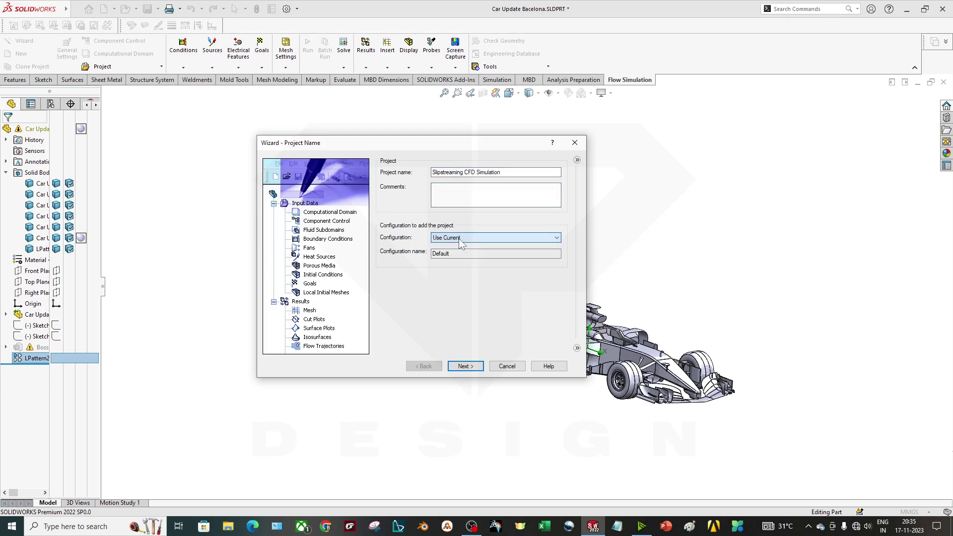
left_click(438, 255)
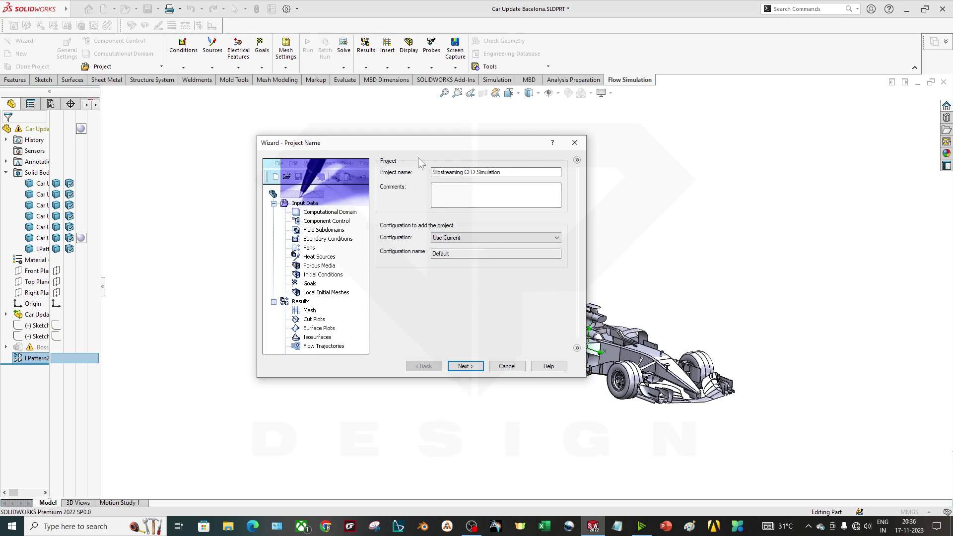
left_click_drag(413, 146, 273, 158)
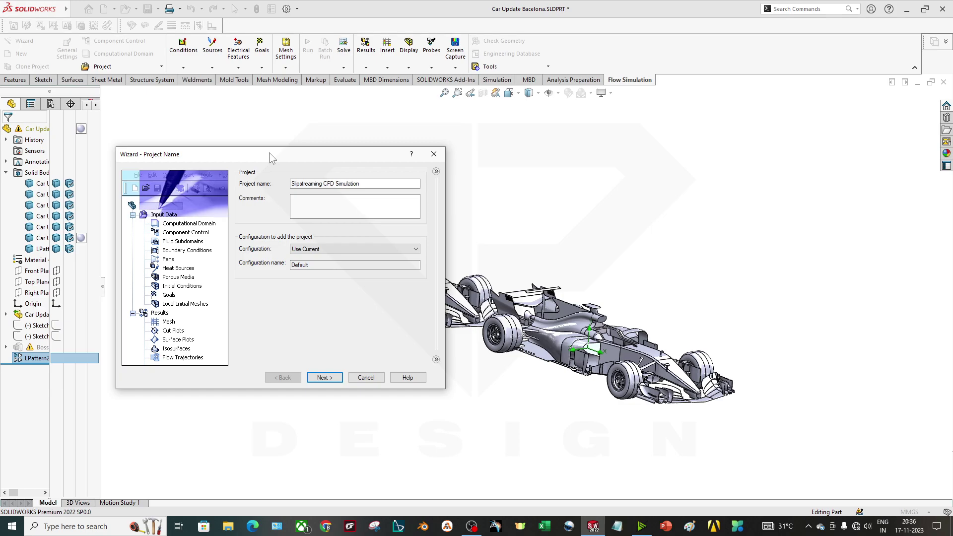
- Choose the SI (m-kg-s) unit system for the flow project
left_click(327, 380)
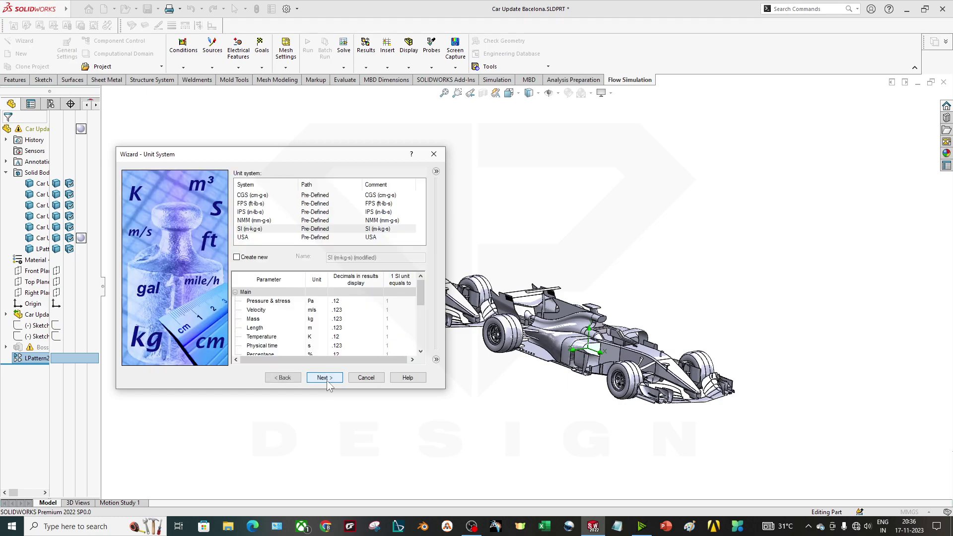
left_click(293, 230)
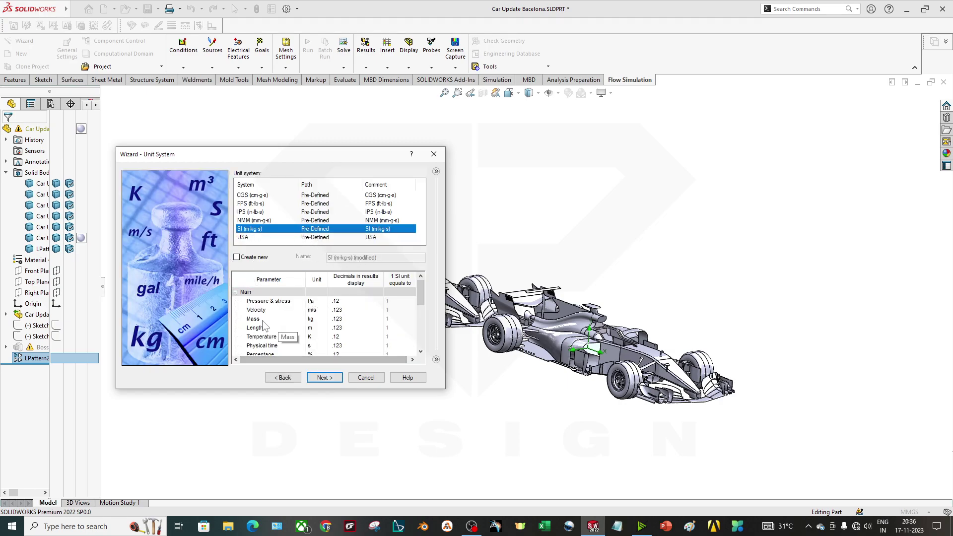
scroll(274, 326, "down", 2)
scroll(298, 331, "up", 3)
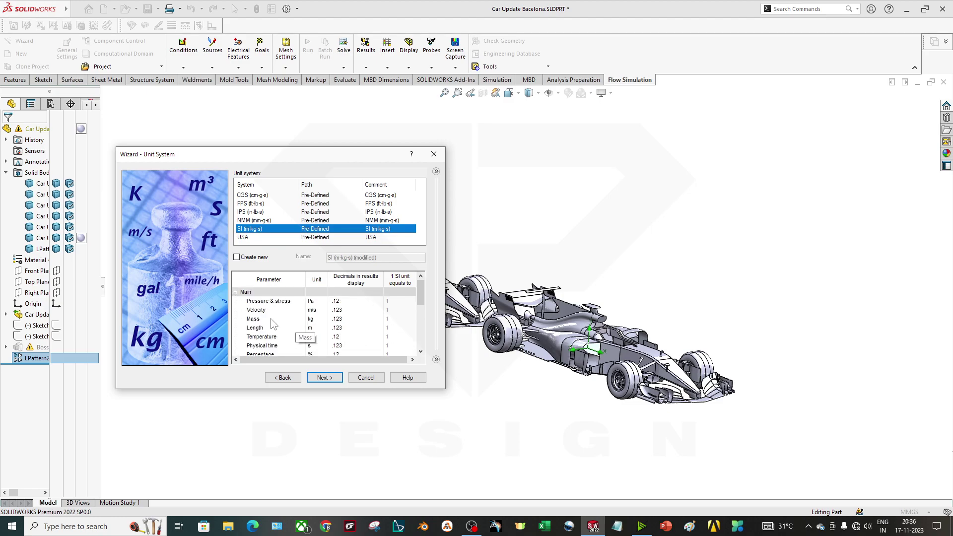
left_click(236, 292)
- Set the analysis type to External flow around the cars
left_click(324, 378)
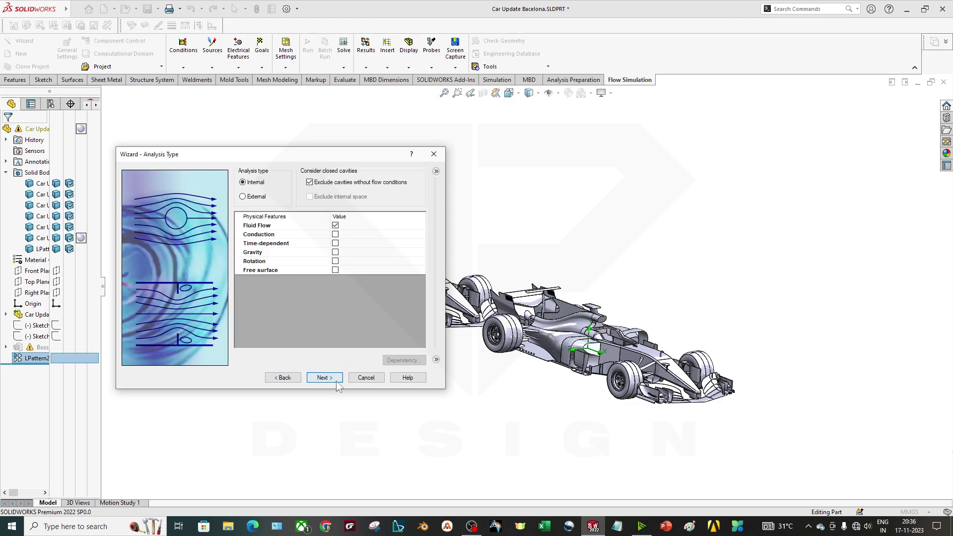
left_click(255, 197)
middle_click_drag(584, 377, 503, 282)
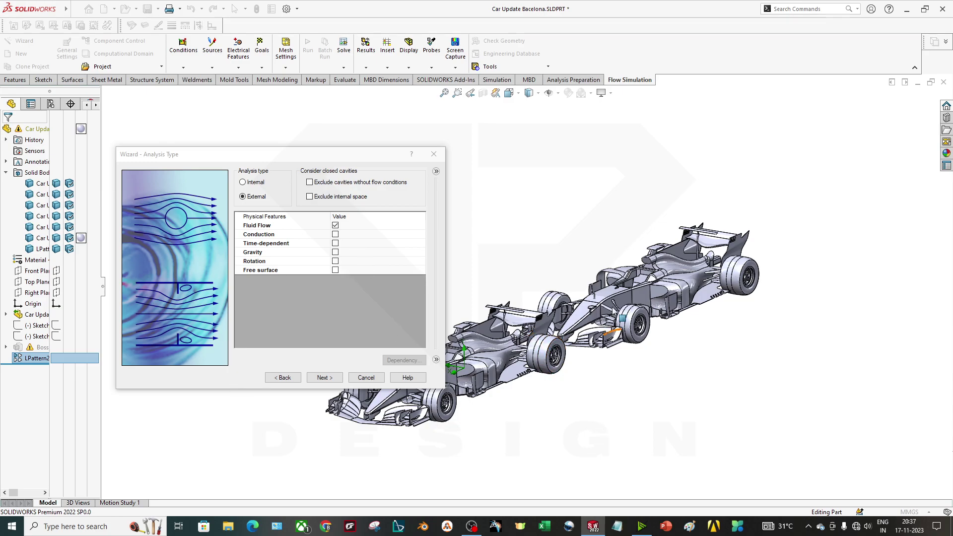
scroll(571, 375, "down", 5)
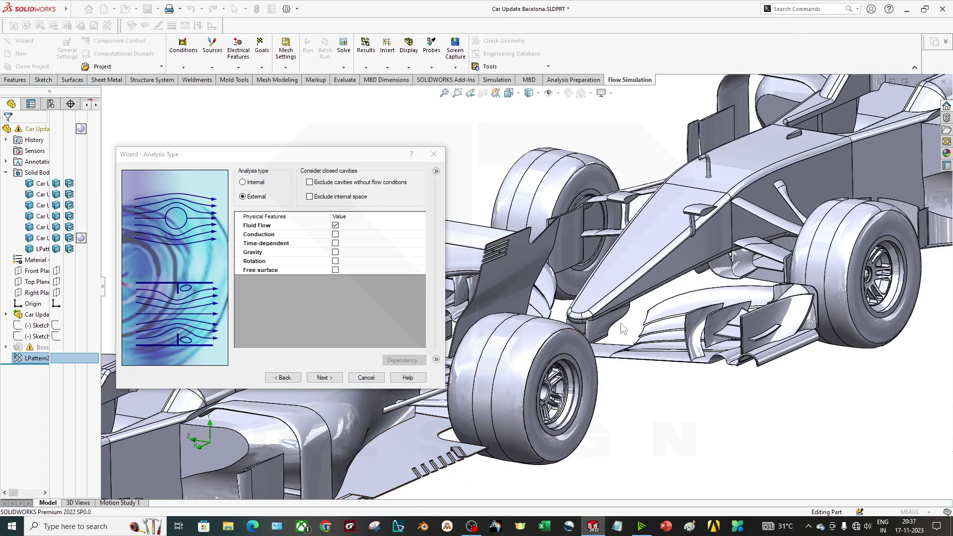
scroll(552, 337, "up", 5)
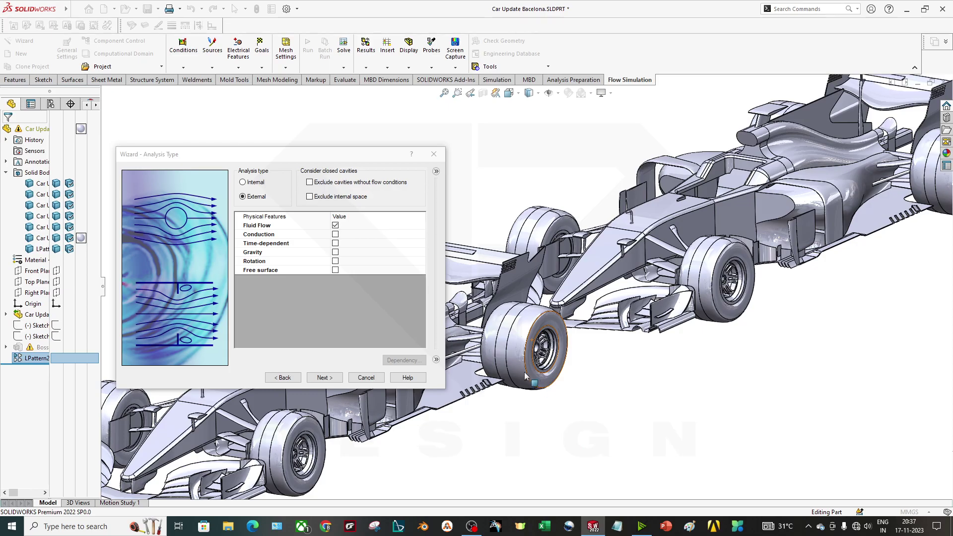
scroll(553, 336, "up", 5)
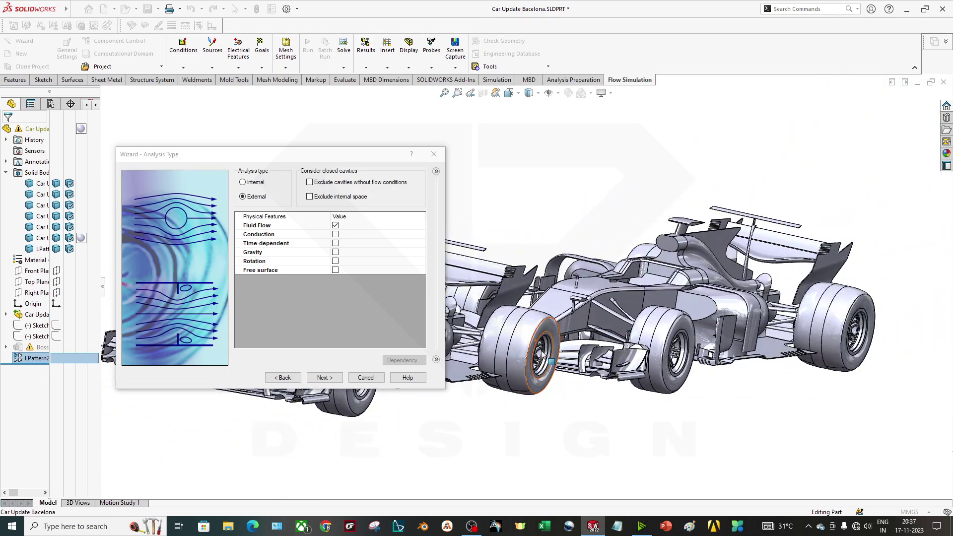
scroll(564, 304, "down", 5)
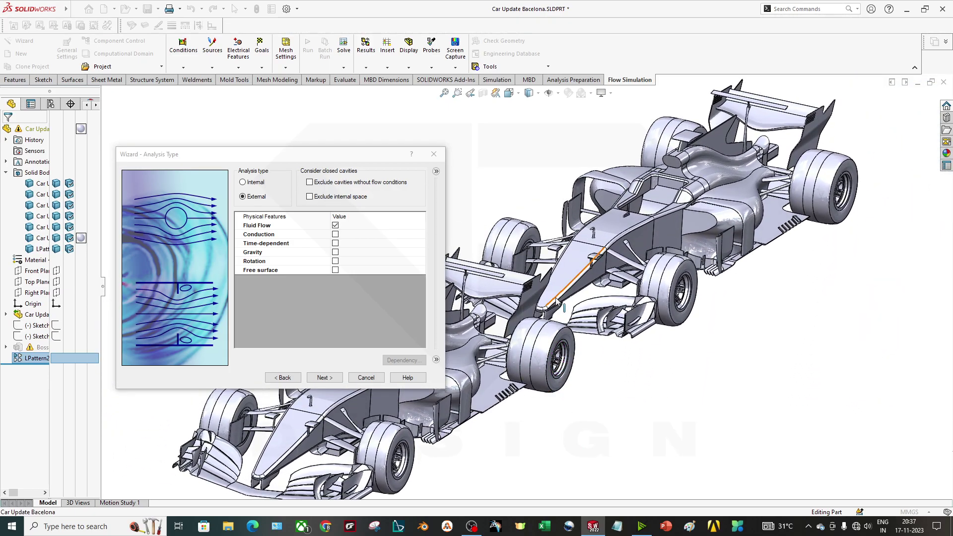
scroll(563, 304, "up", 2)
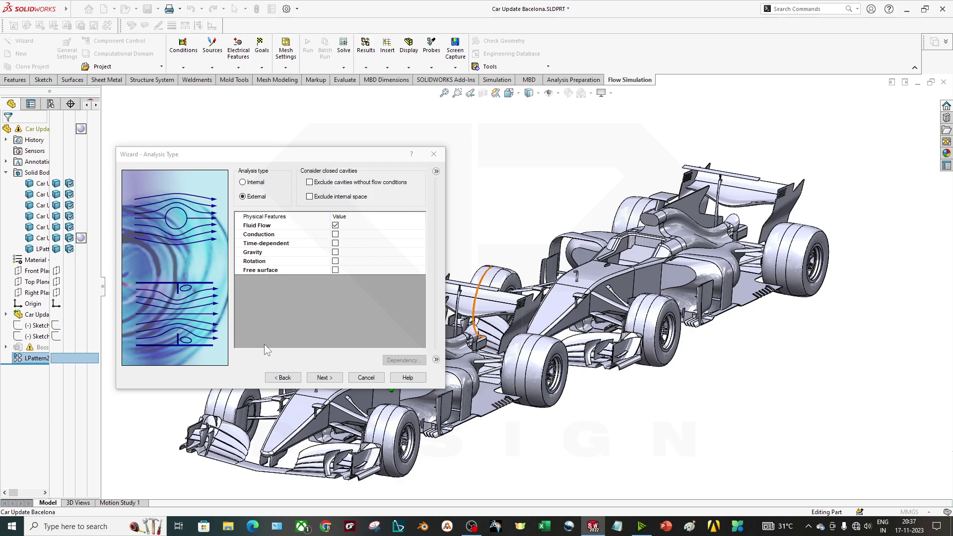
- Add Air from the predefined Gases as the project fluid
left_click(322, 378)
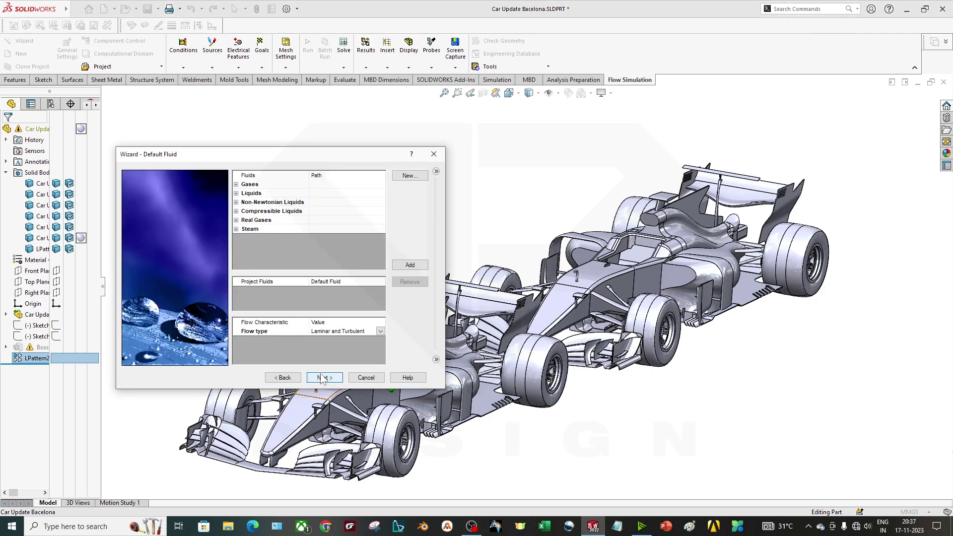
left_click(237, 184)
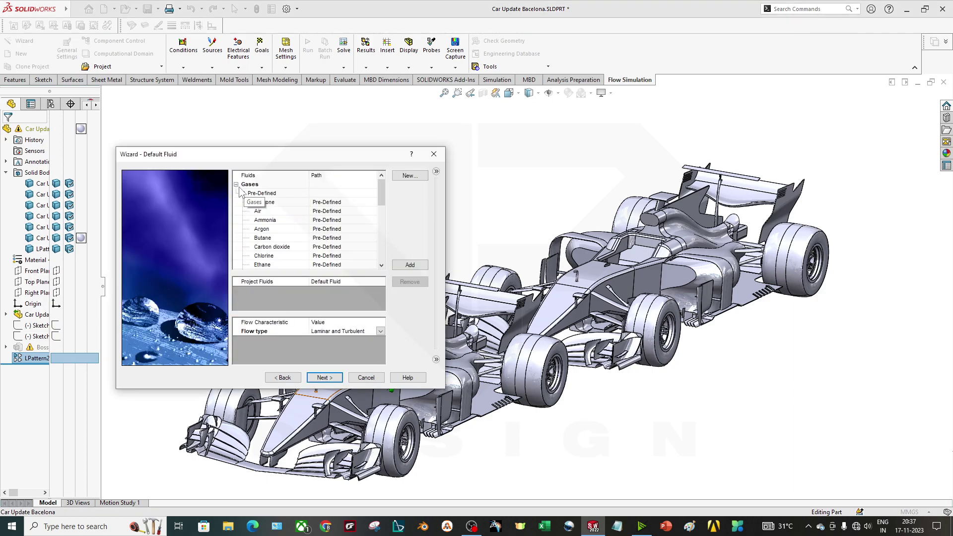
double_click(266, 212)
scroll(285, 243, "down", 7)
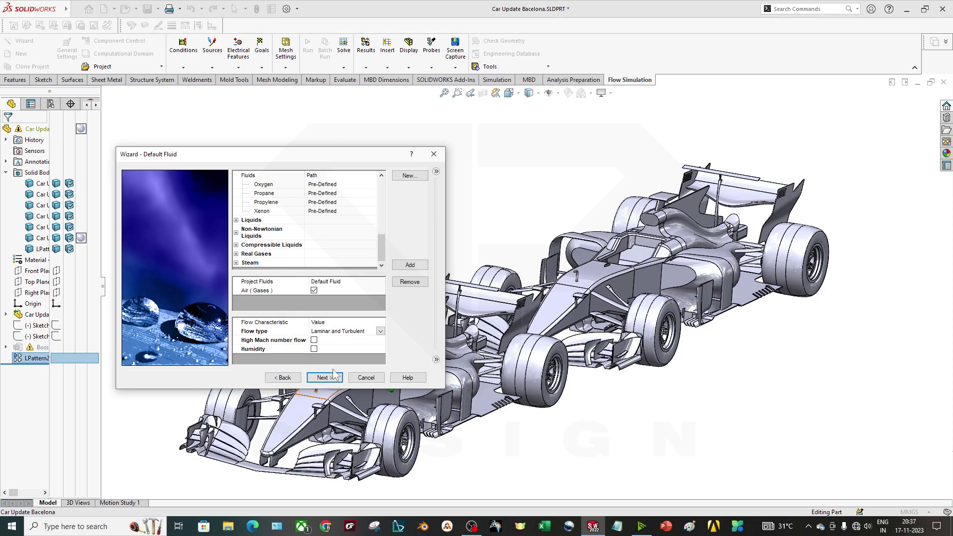
left_click(248, 342)
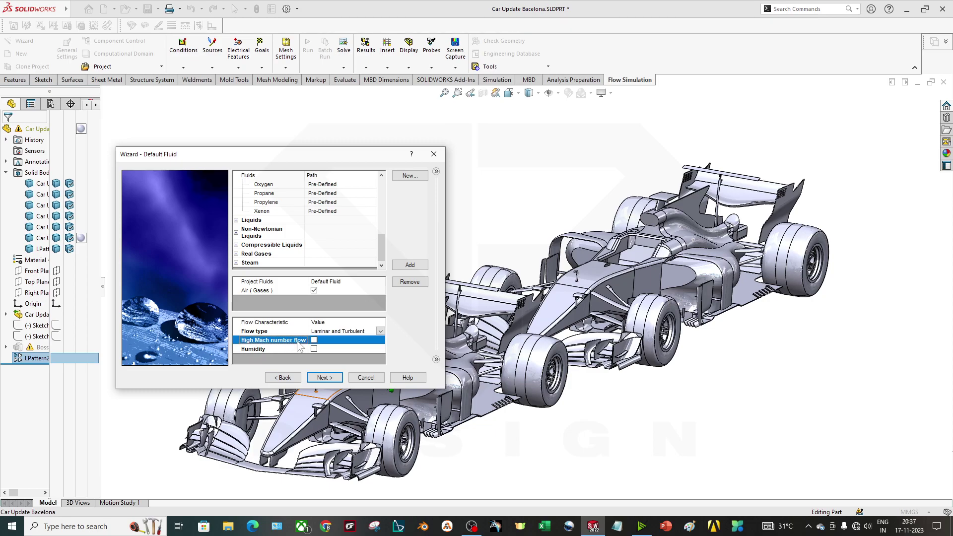
left_click(284, 351)
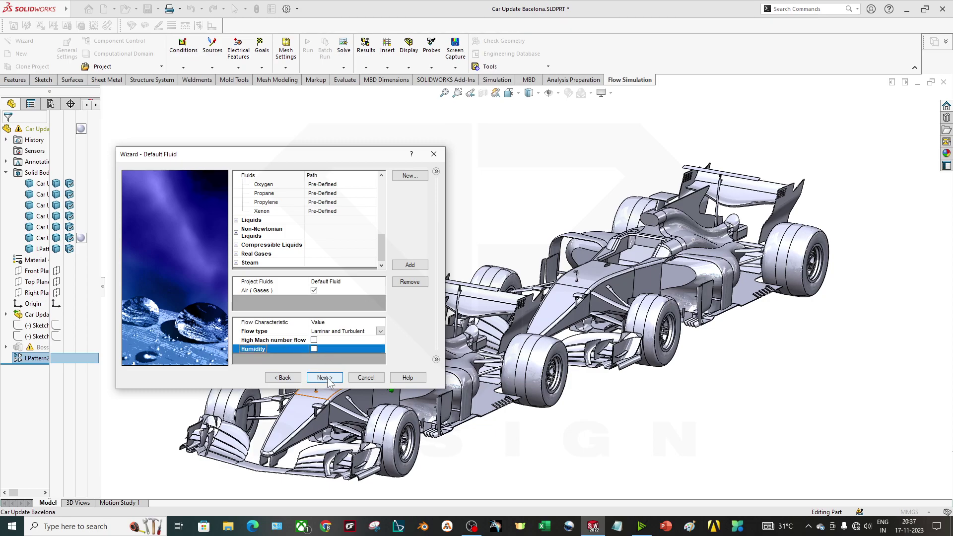
- Keep Adiabatic walls with 0 micrometer roughness and advance to initial conditions
left_click(328, 379)
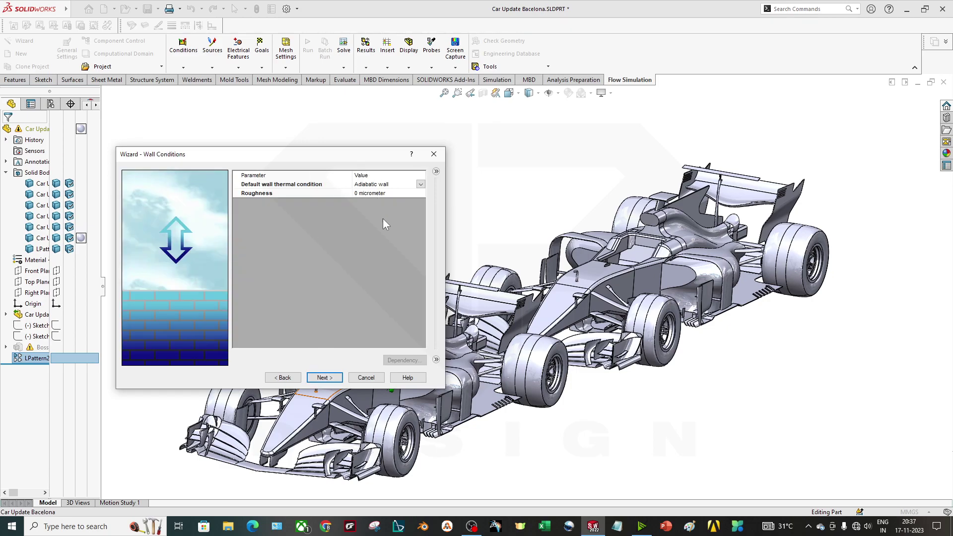
left_click(368, 195)
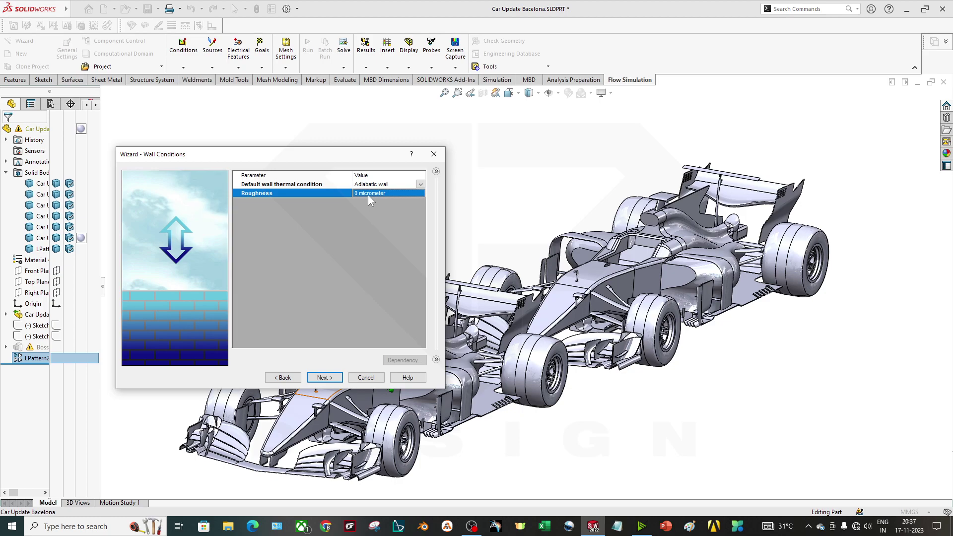
left_click(397, 187)
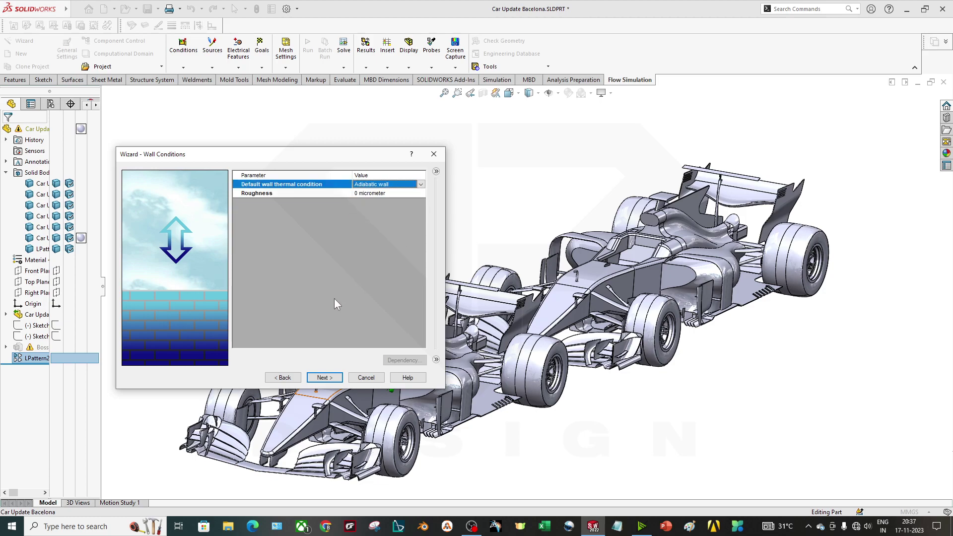
left_click(325, 378)
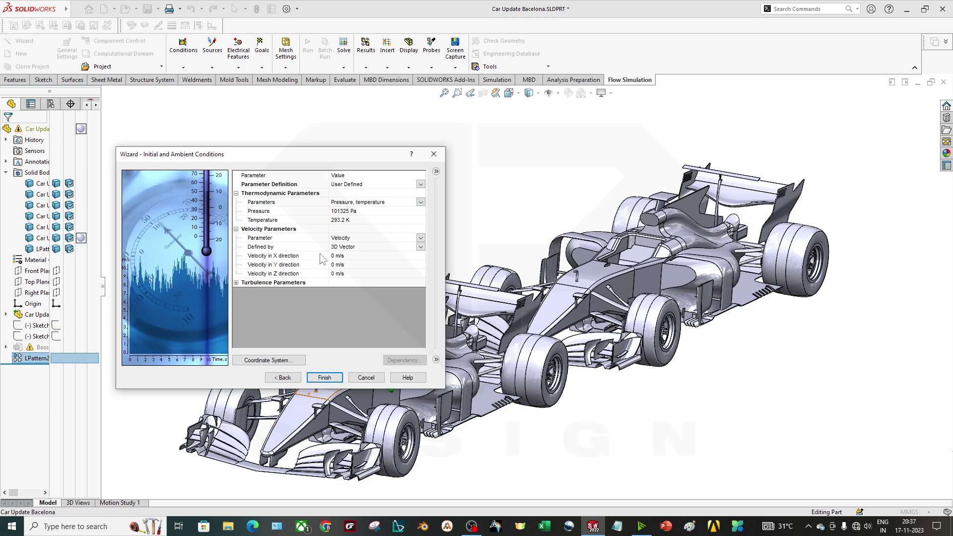
- Keep the global coordinate system with X axis for the initial velocities
left_click(325, 378)
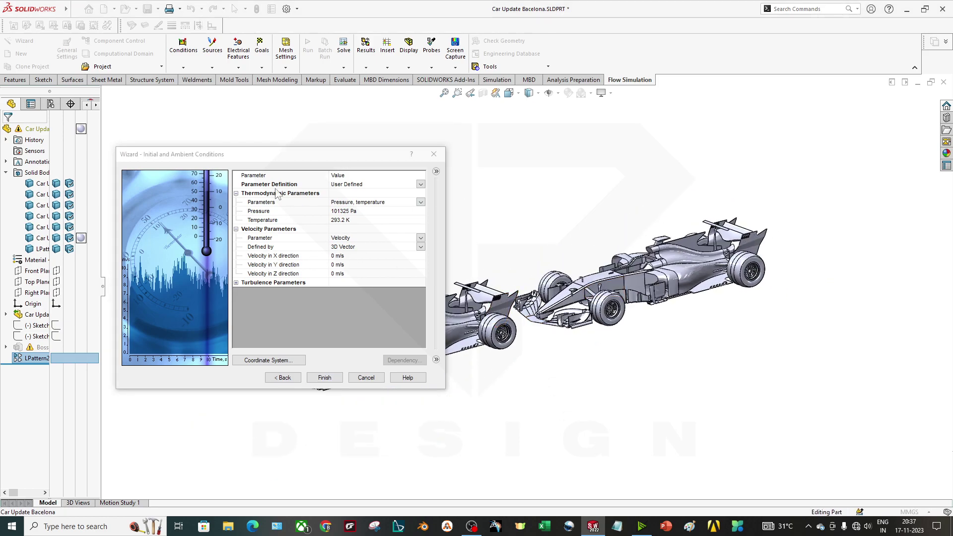
left_click_drag(267, 159, 301, 194)
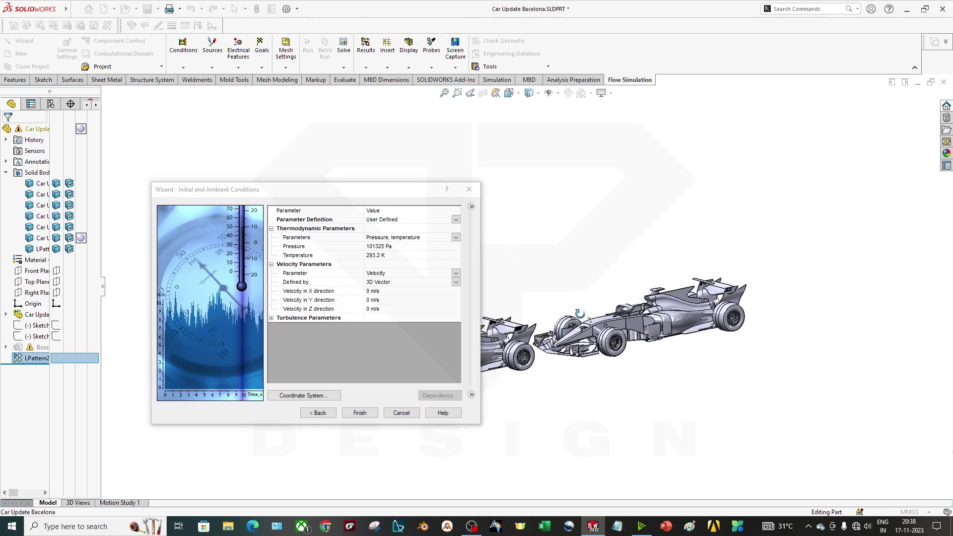
left_click(304, 396)
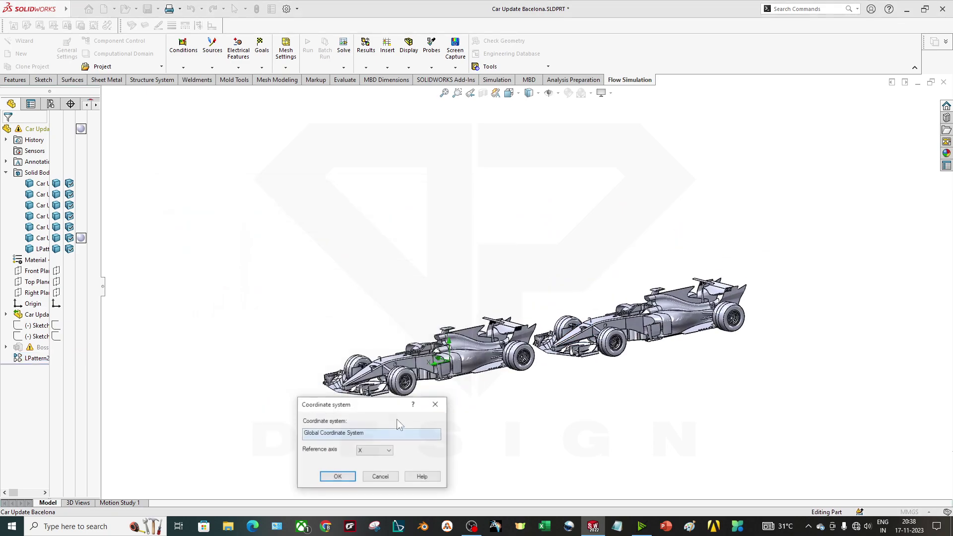
left_click(338, 476)
left_click_drag(363, 189, 19, 233)
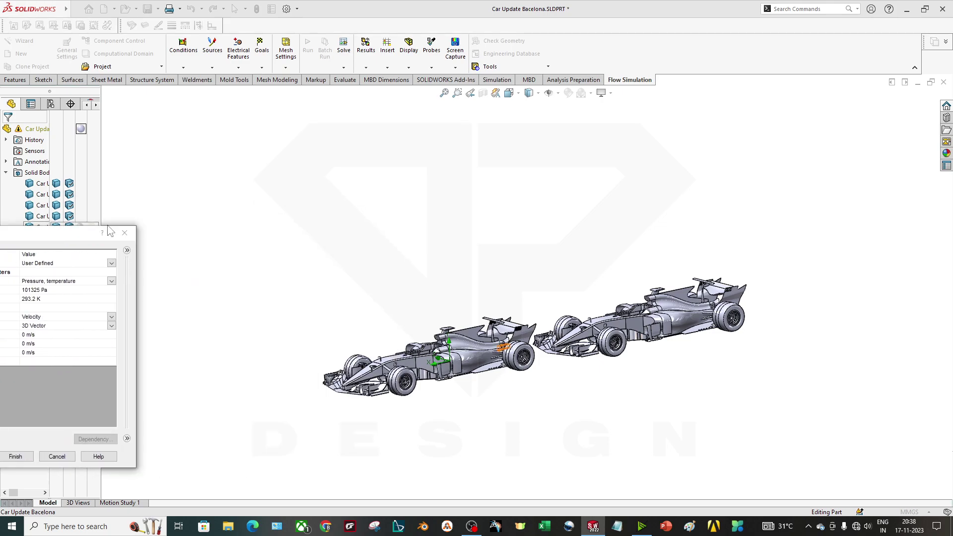
scroll(457, 390, "down", 5)
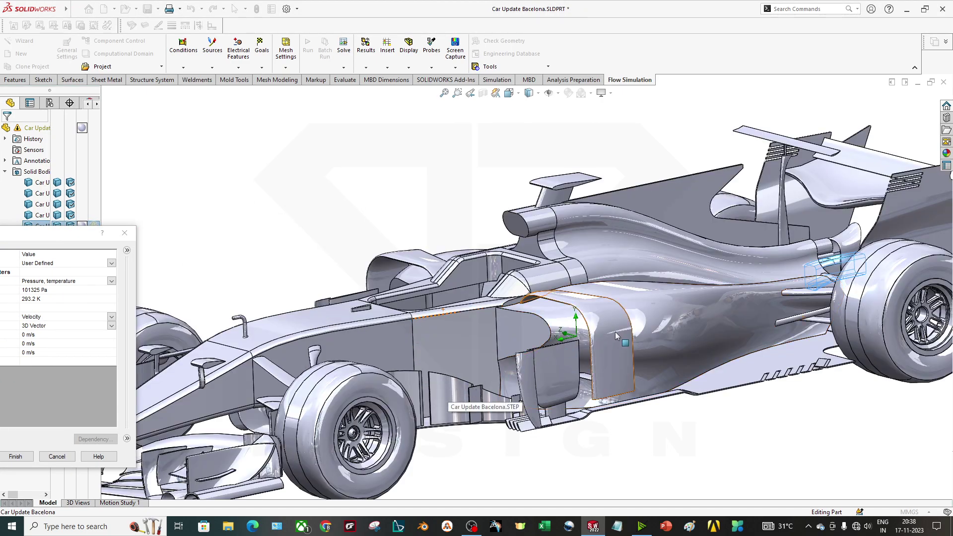
scroll(381, 417, "up", 5)
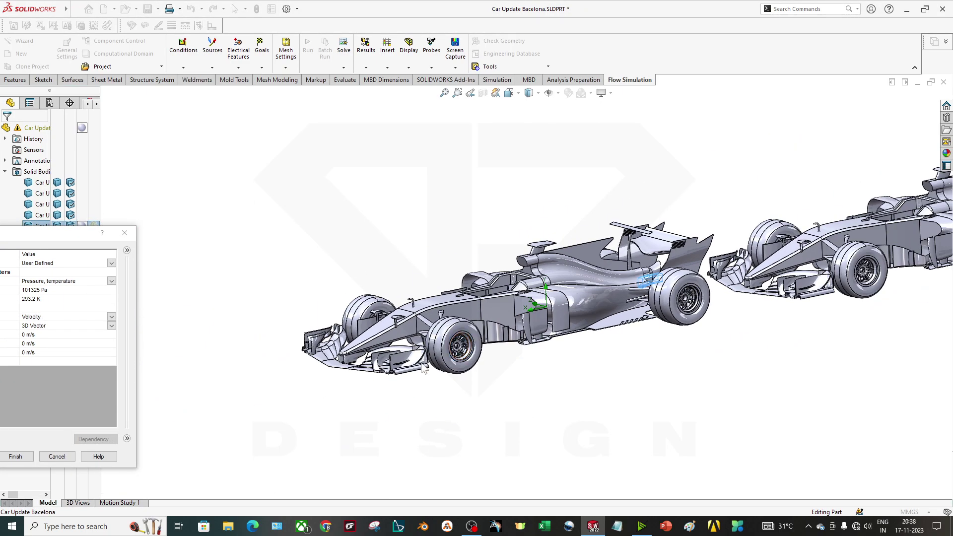
left_click_drag(50, 238, 476, 166)
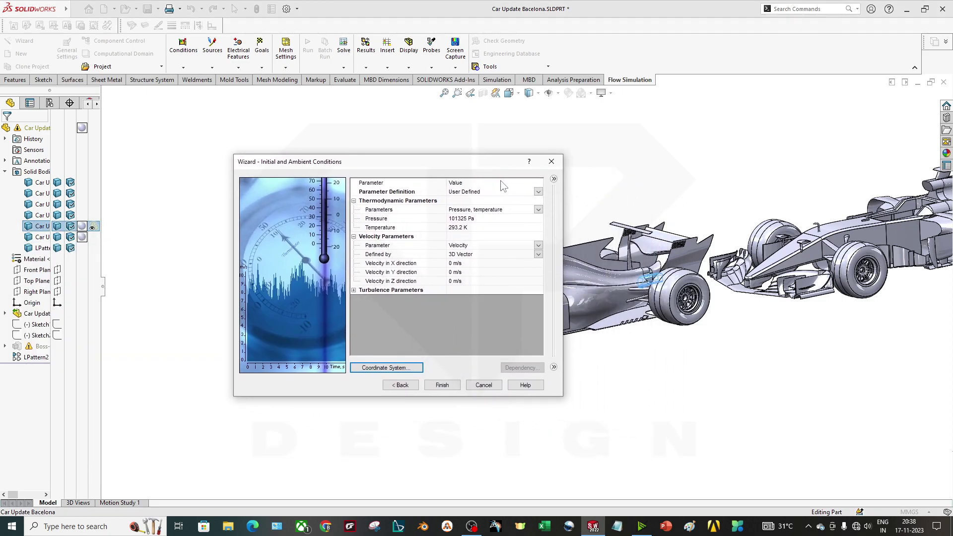
scroll(619, 242, "up", 3)
scroll(620, 241, "down", 2)
- Set the X-direction velocity to -20 m/s and finish the wizard
left_click(472, 263)
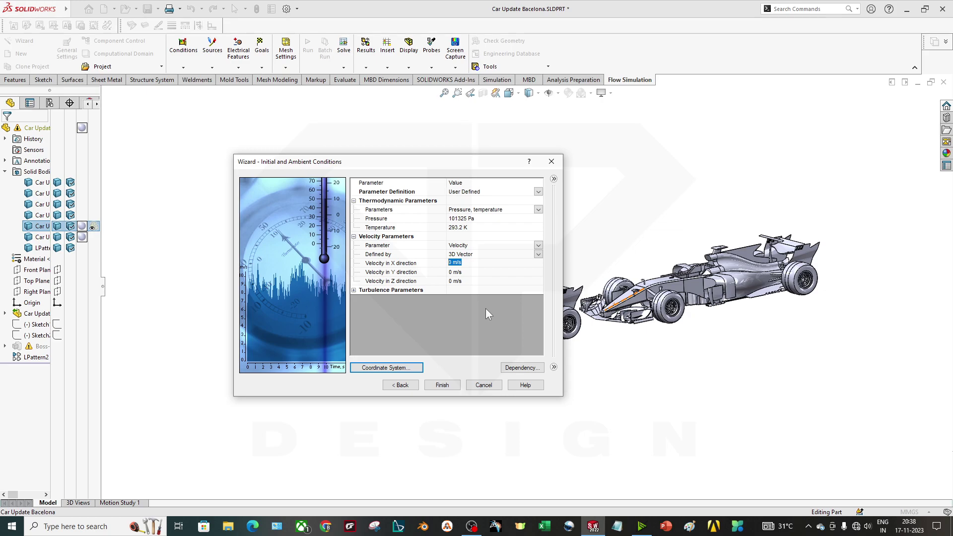
type("20")
left_click(450, 263)
type("-")
key("Return")
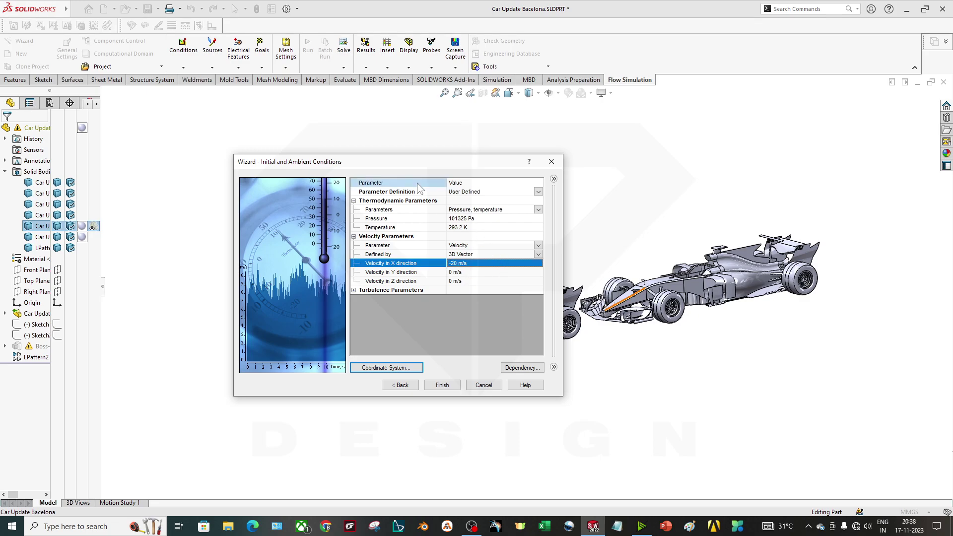
left_click_drag(419, 160, 234, 230)
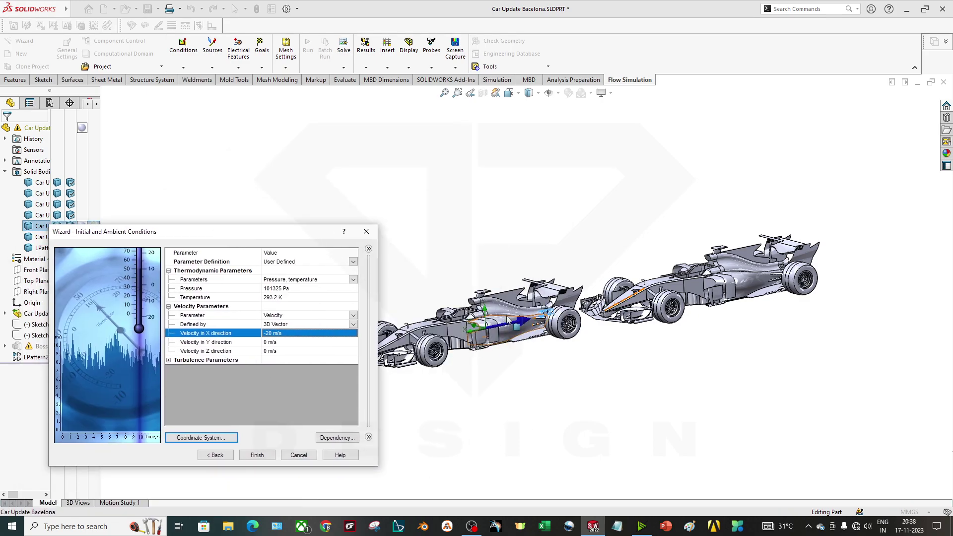
scroll(543, 335, "up", 2)
scroll(546, 273, "down", 5)
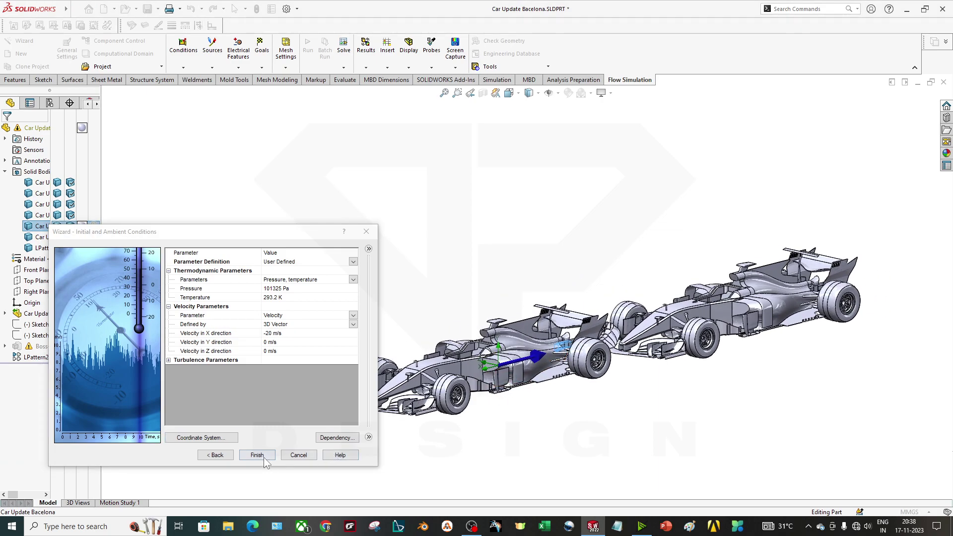
left_click(267, 458)
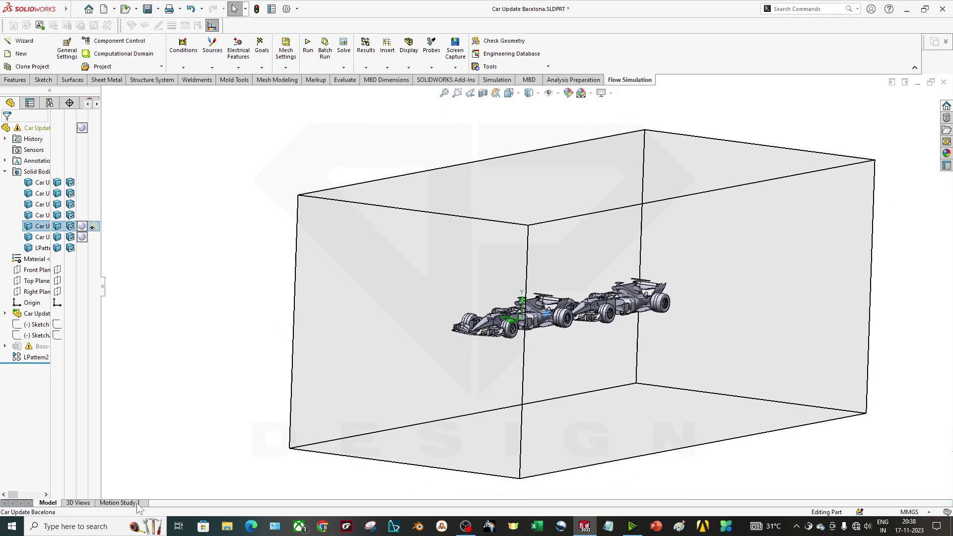
- In side view, pull the domain's X max and top boundaries in and raise its bottom to about -0.436 m
left_click_drag(106, 291, 212, 288)
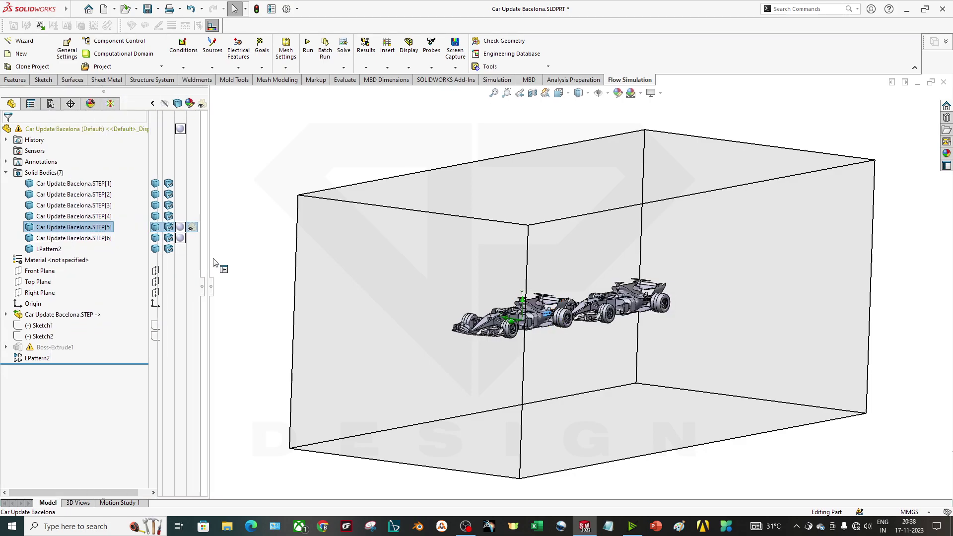
left_click(56, 148)
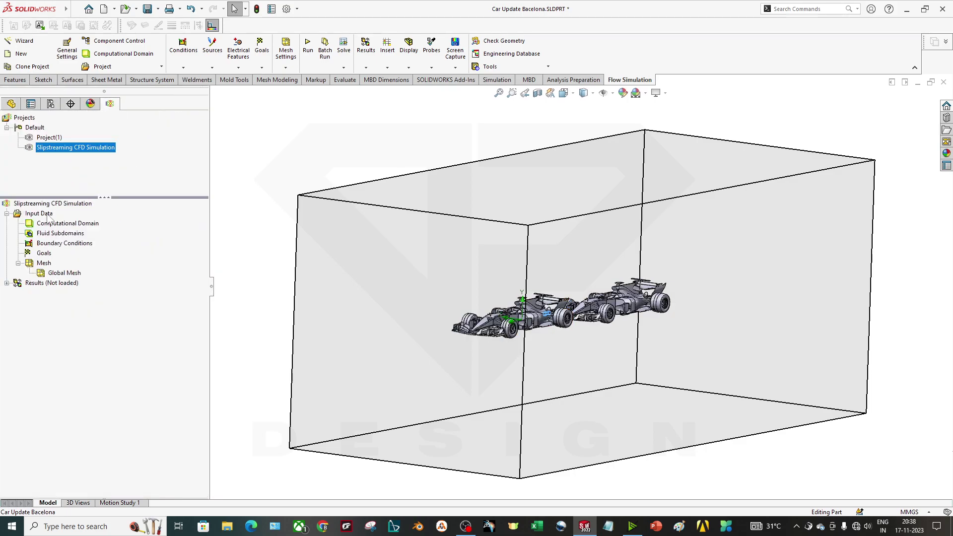
left_click(48, 223)
middle_click_drag(497, 248, 481, 292)
key("space")
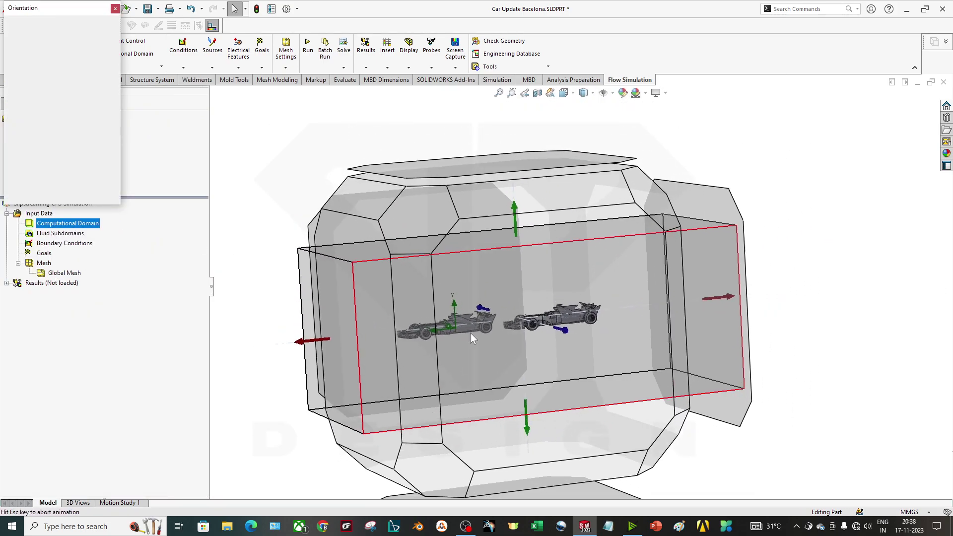
left_click(417, 343)
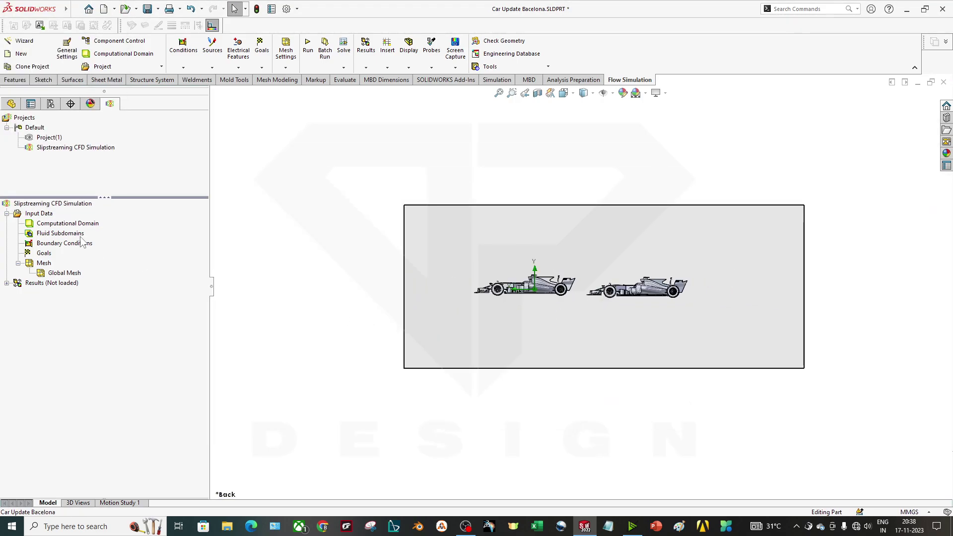
left_click(80, 224)
left_click_drag(391, 290, 419, 290)
left_click_drag(621, 183, 621, 231)
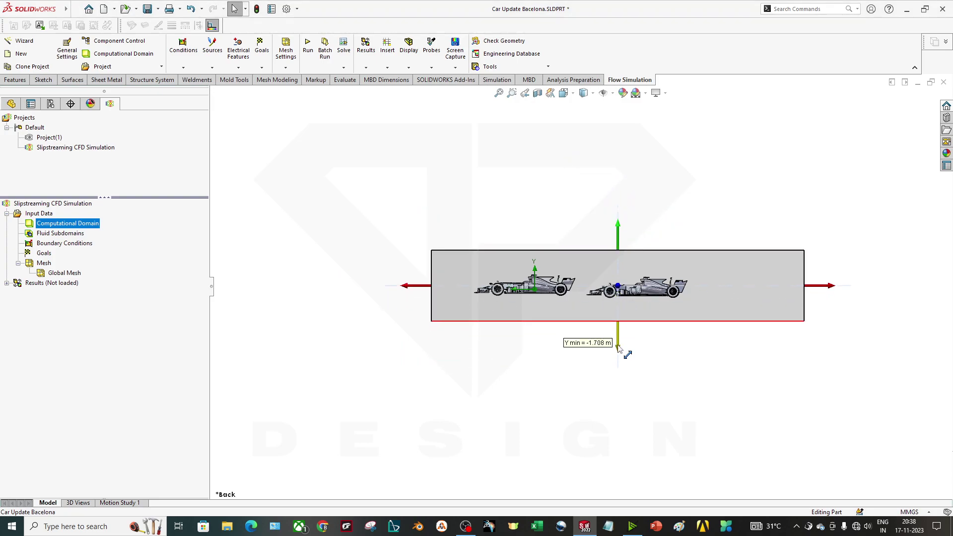
left_click_drag(618, 348, 619, 325)
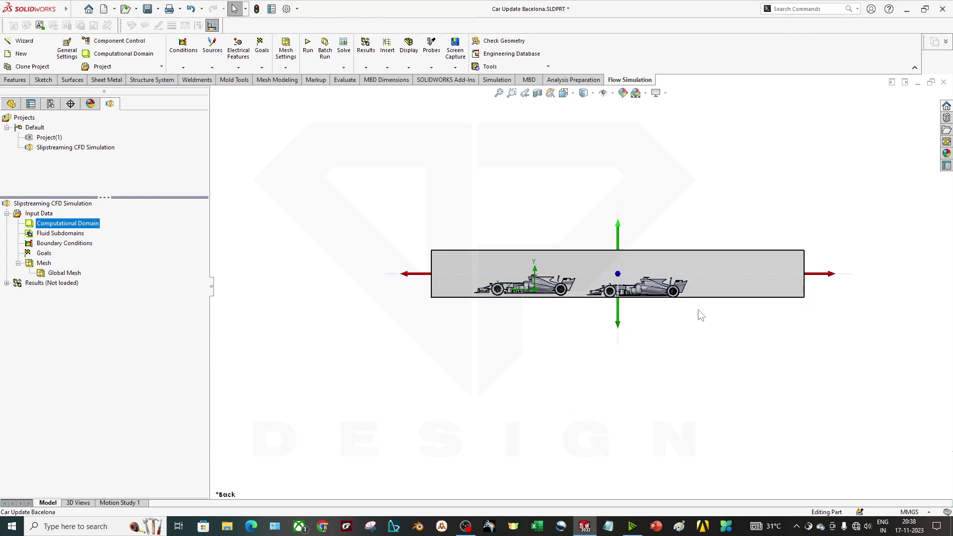
- Lower the domain's bottom boundary back below the cars
scroll(698, 313, "down", 2)
scroll(573, 293, "down", 2)
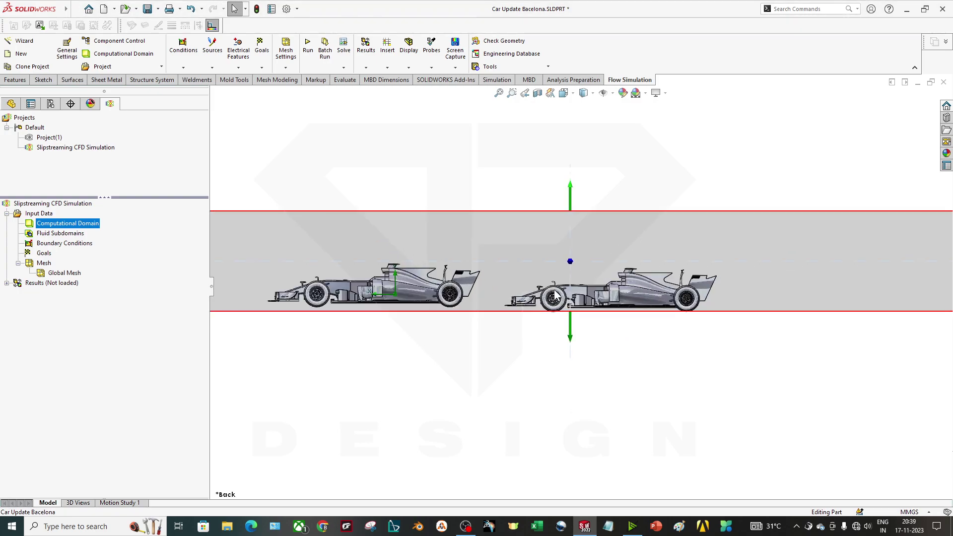
middle_click_drag(557, 296, 586, 349)
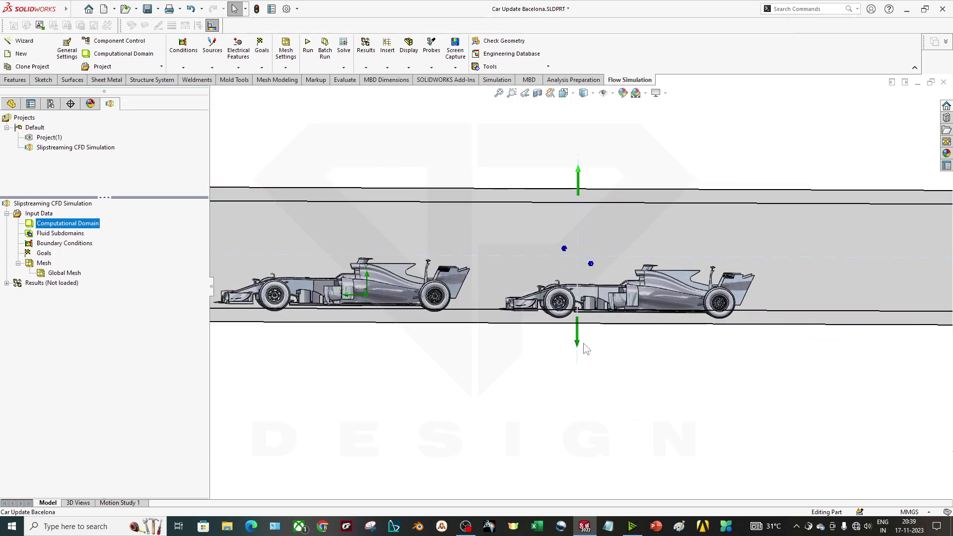
left_click_drag(585, 351, 586, 360)
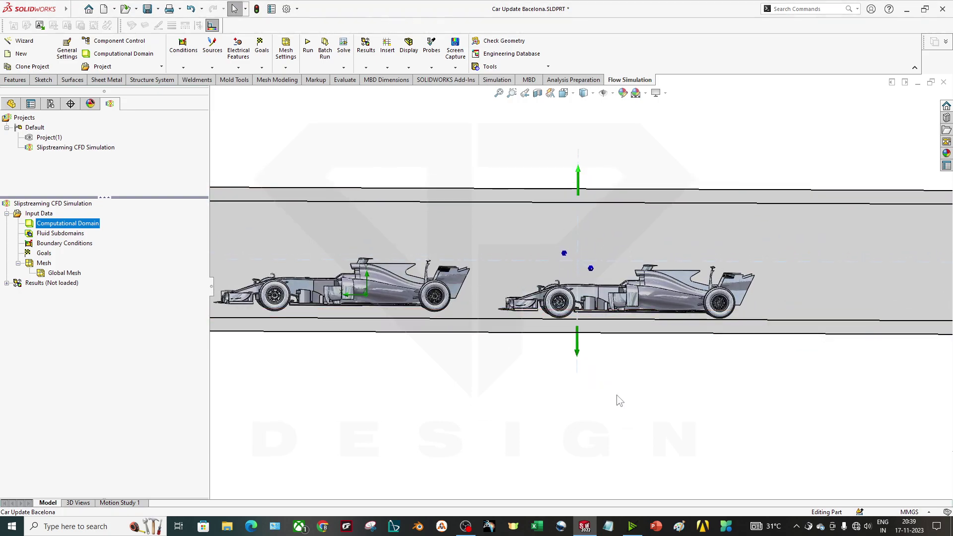
middle_click_drag(620, 401, 477, 342)
scroll(555, 381, "up", 3)
- From Top view, pull both long domain sides inward to about -3.126 m and 3.260 m in Z
key("space")
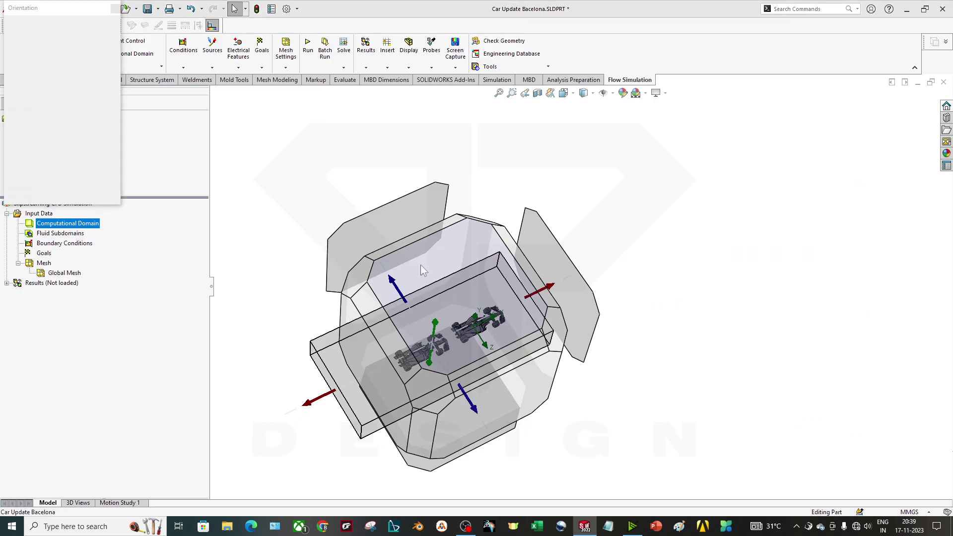
left_click(455, 261)
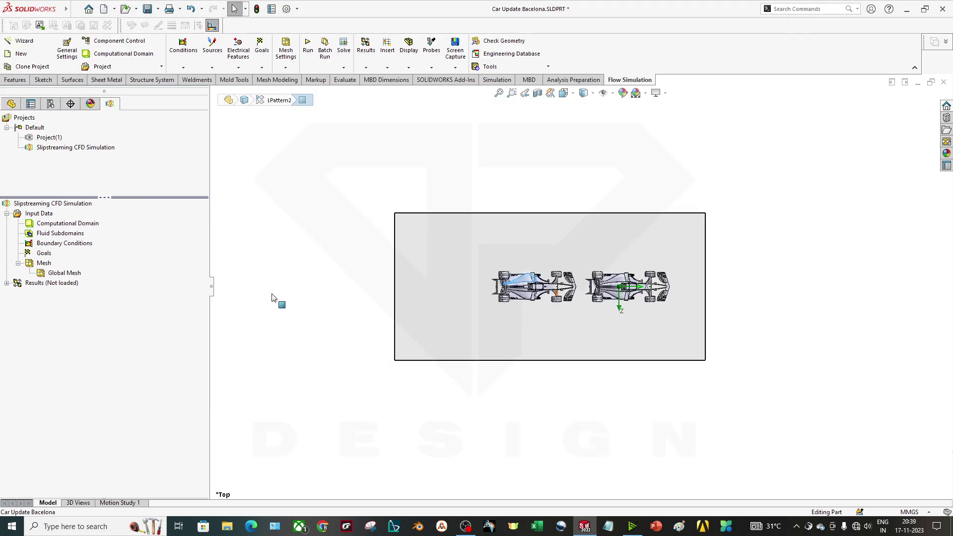
left_click_drag(554, 193, 550, 221)
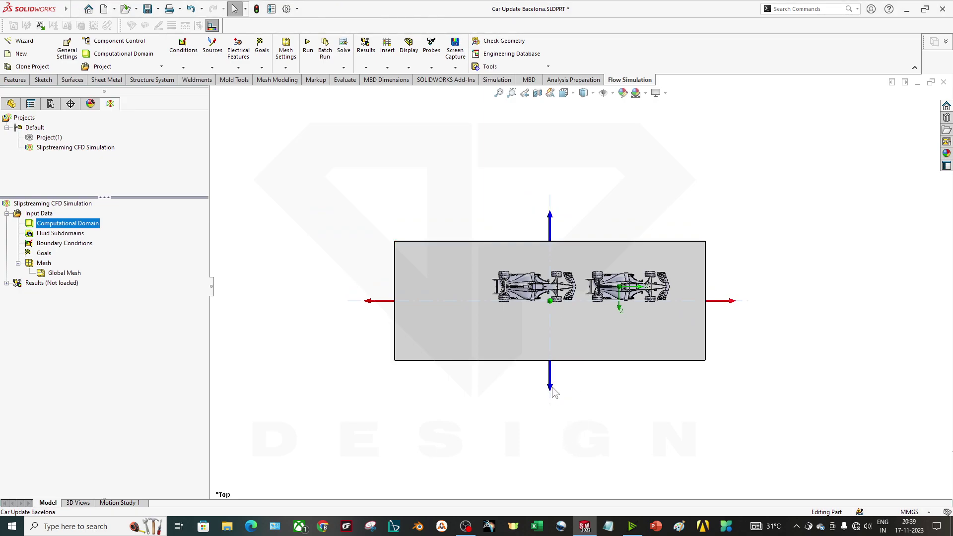
left_click(554, 394)
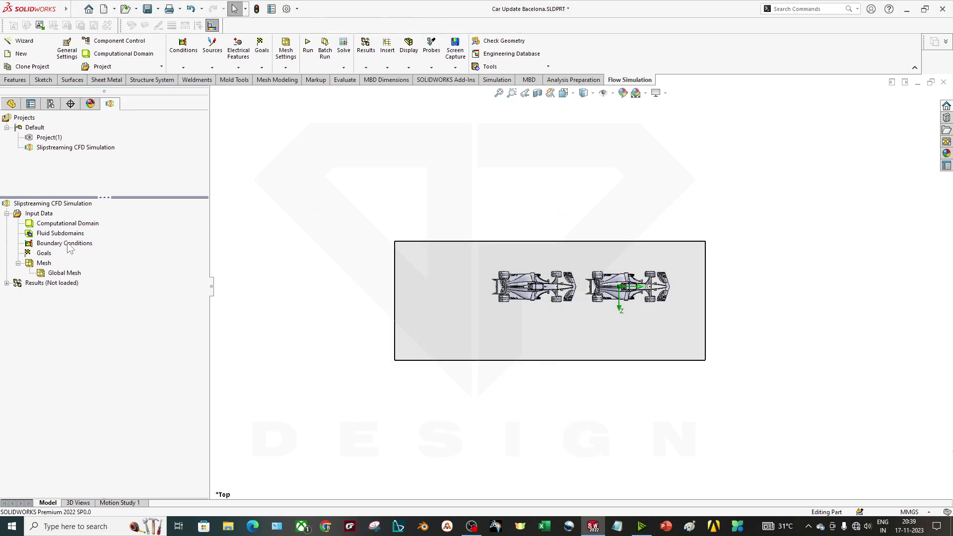
left_click(69, 225)
left_click_drag(554, 393, 557, 361)
middle_click_drag(591, 390, 432, 318)
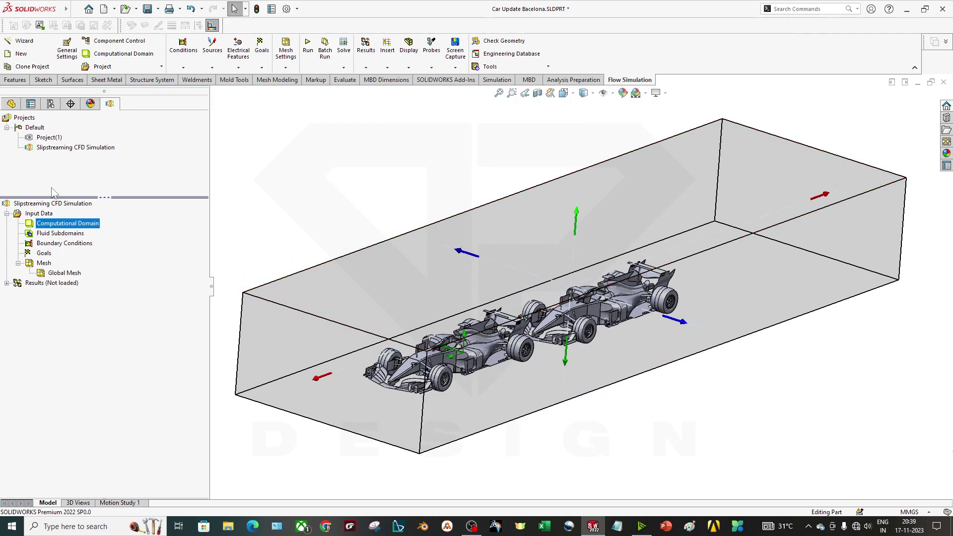
- Hide the computational domain box
left_click(443, 298)
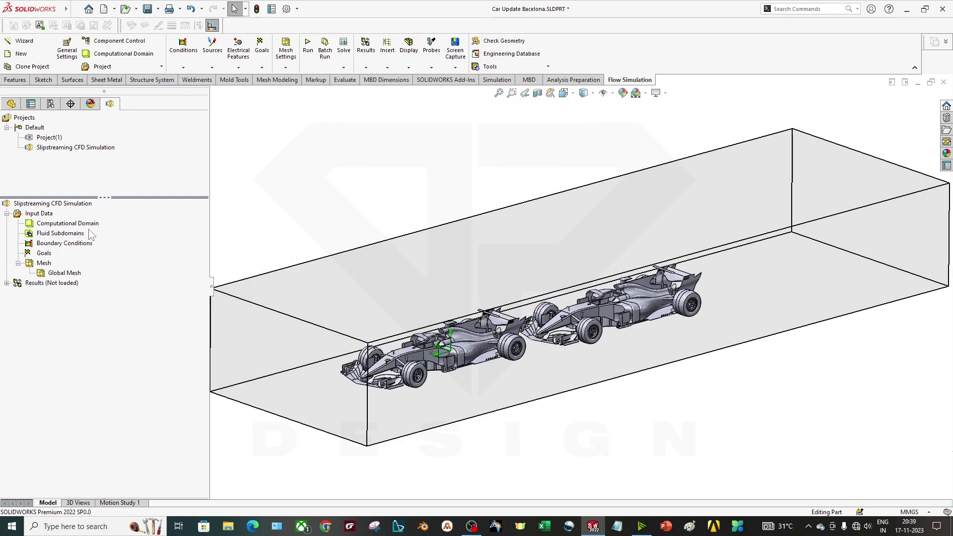
right_click(68, 223)
left_click(108, 245)
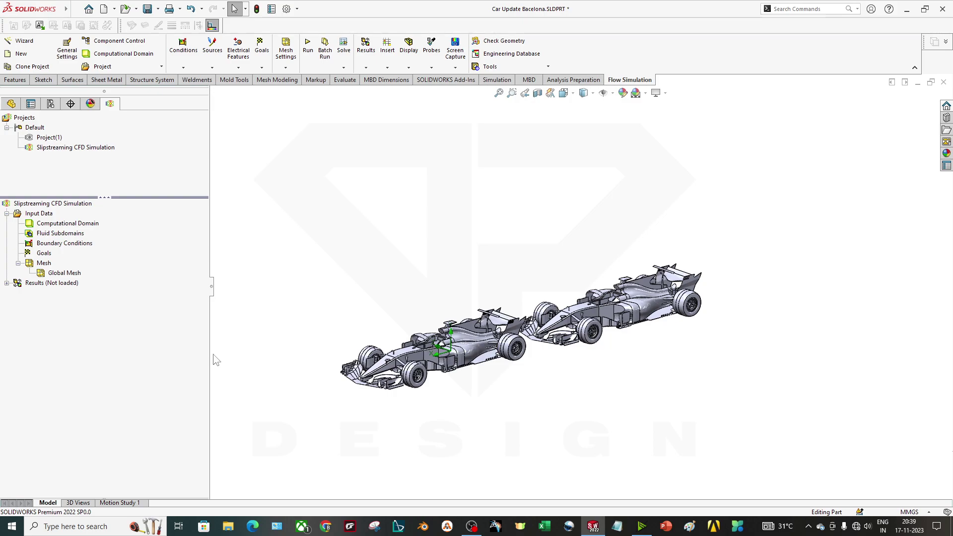
- Start a global goal, cancel it, and begin a new surface goal instead
right_click(44, 253)
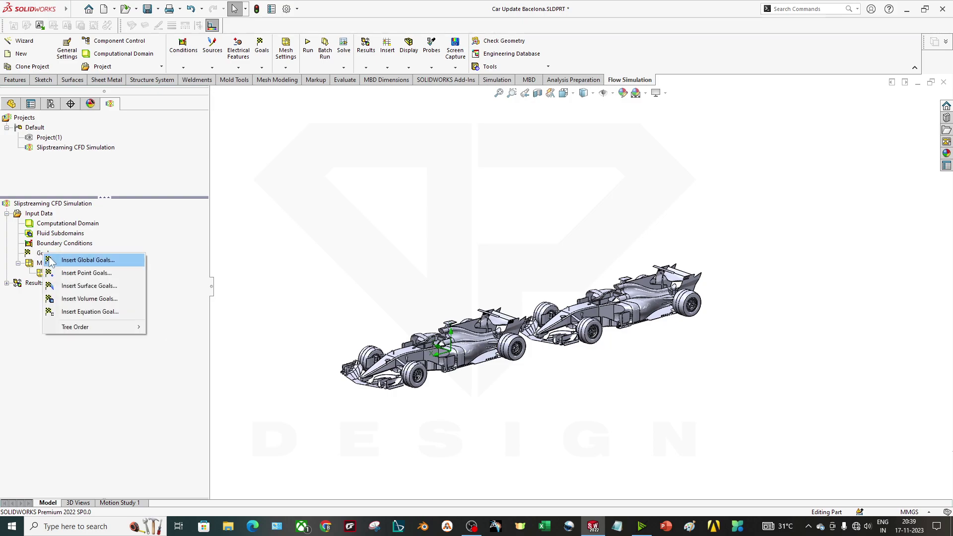
left_click(98, 261)
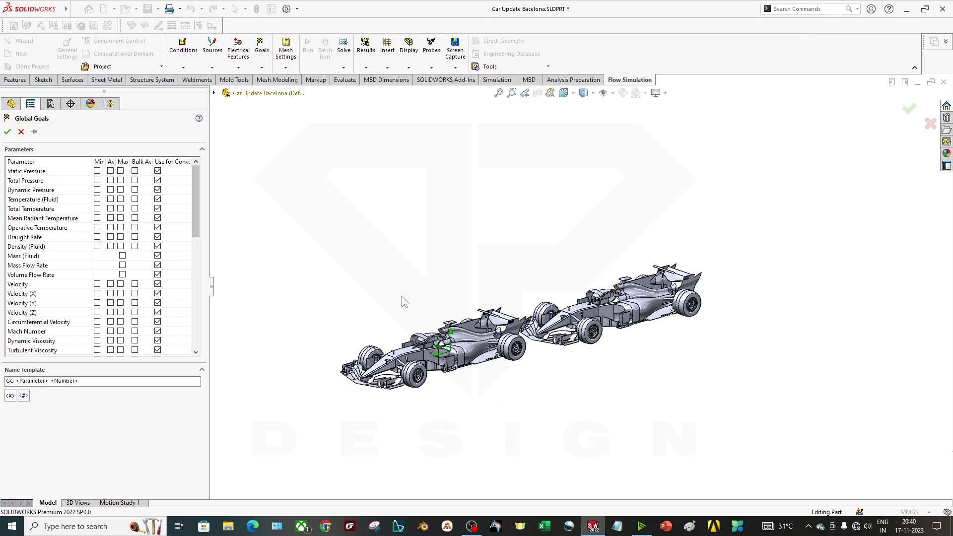
left_click(21, 132)
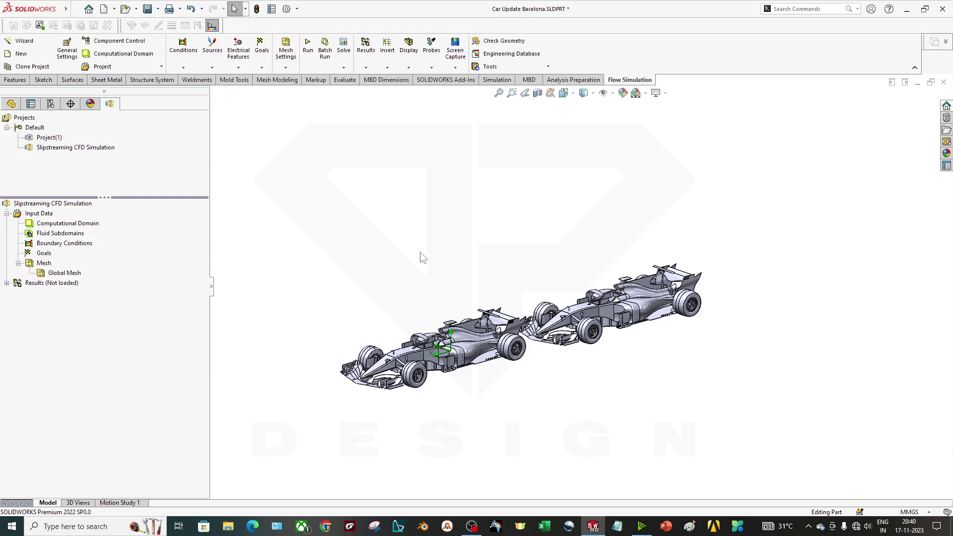
right_click(41, 254)
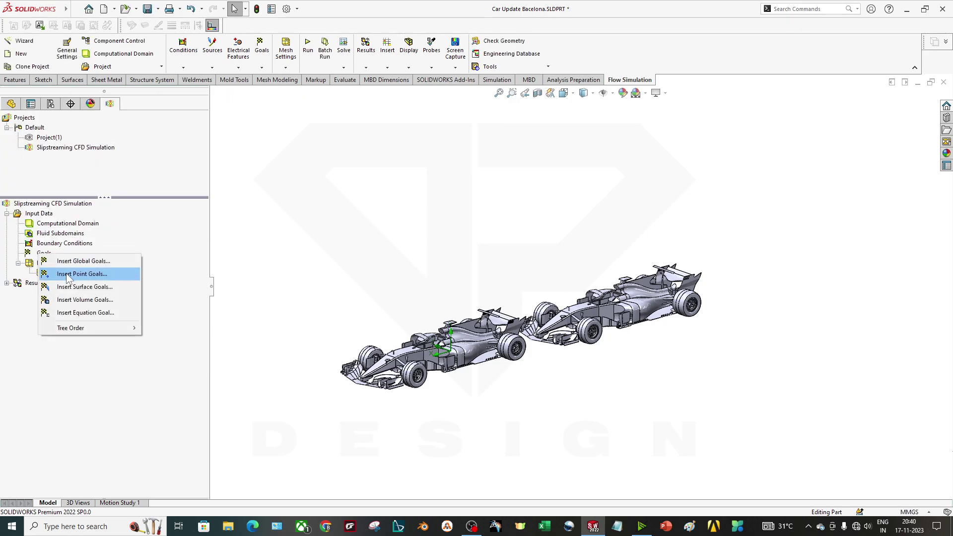
left_click(83, 288)
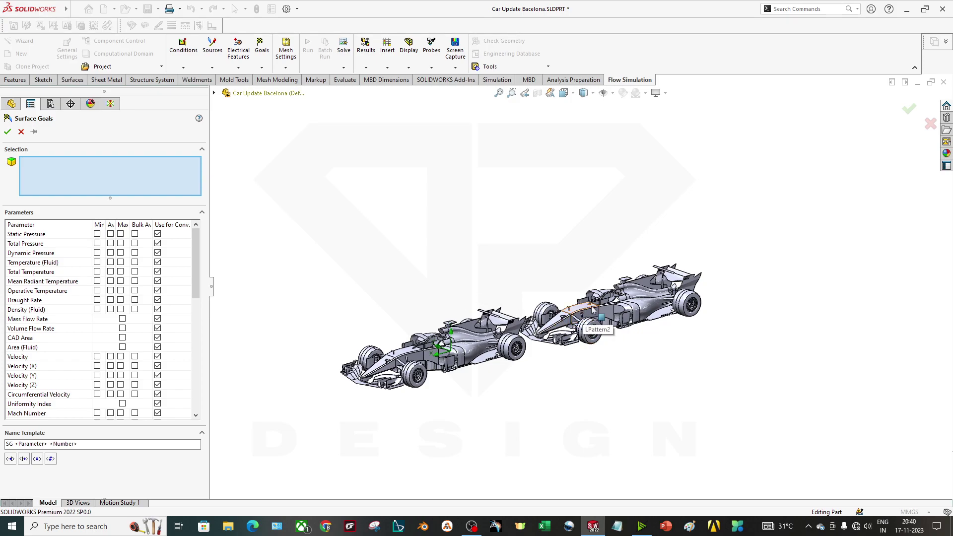
- Select the first six faces of the front car's front wing for the goal
scroll(592, 310, "down", 3)
scroll(594, 311, "up", 2)
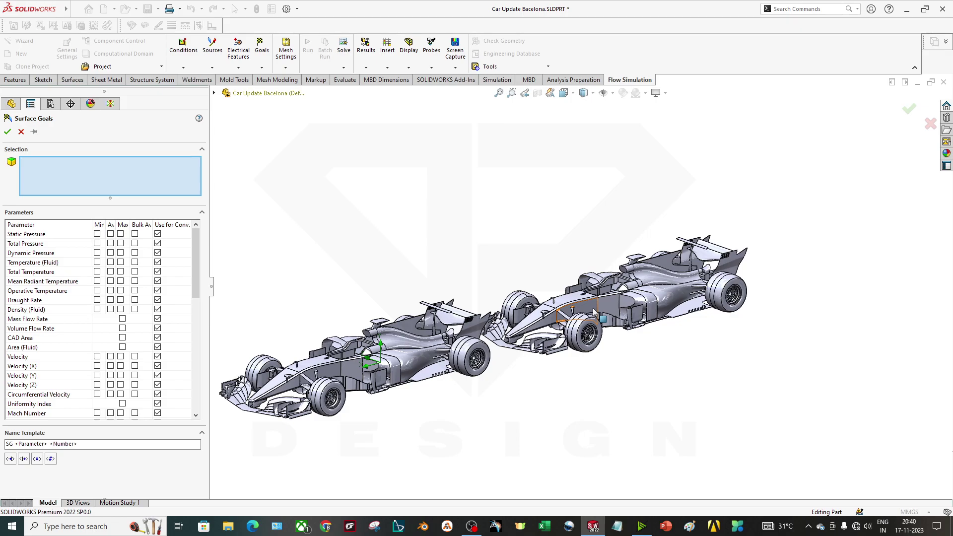
scroll(596, 313, "up", 2)
scroll(601, 314, "down", 4)
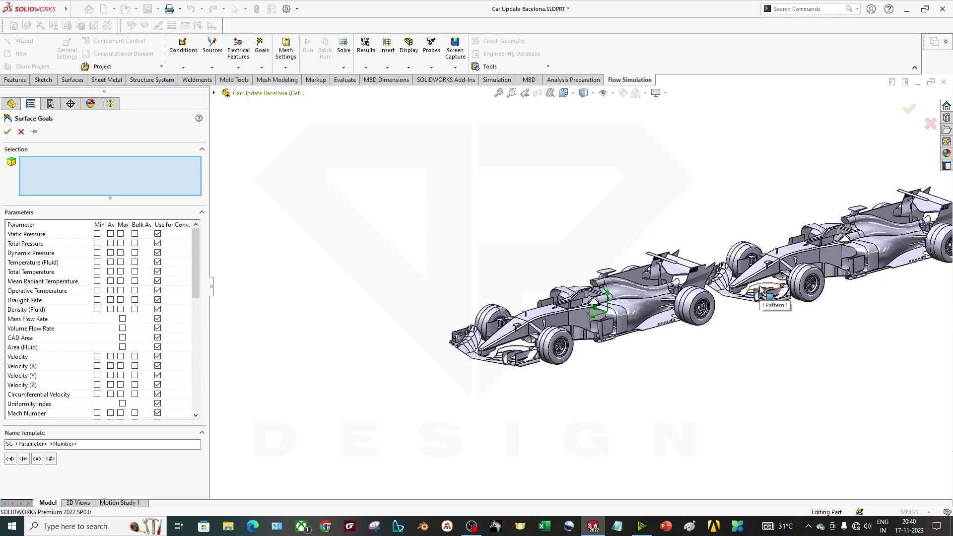
scroll(538, 311, "up", 5)
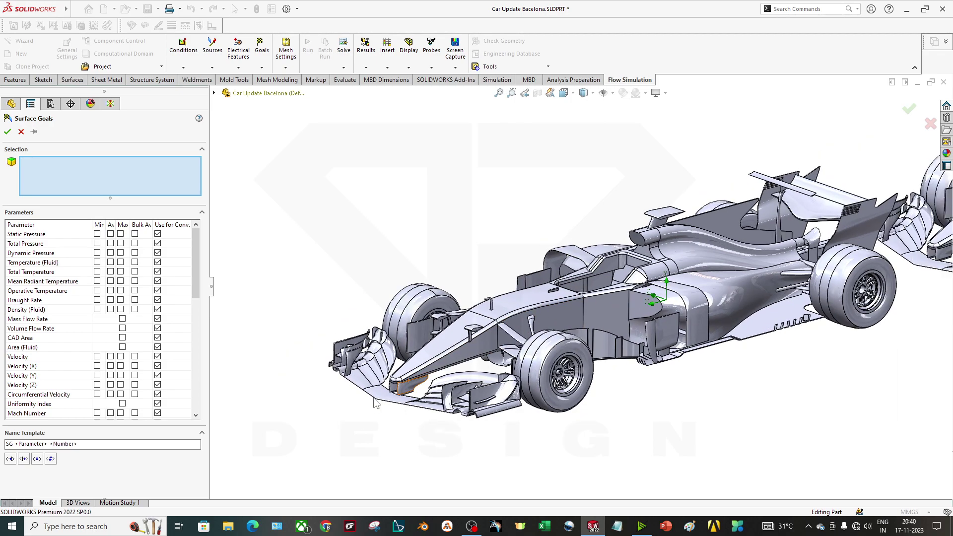
middle_click_drag(584, 299, 731, 286)
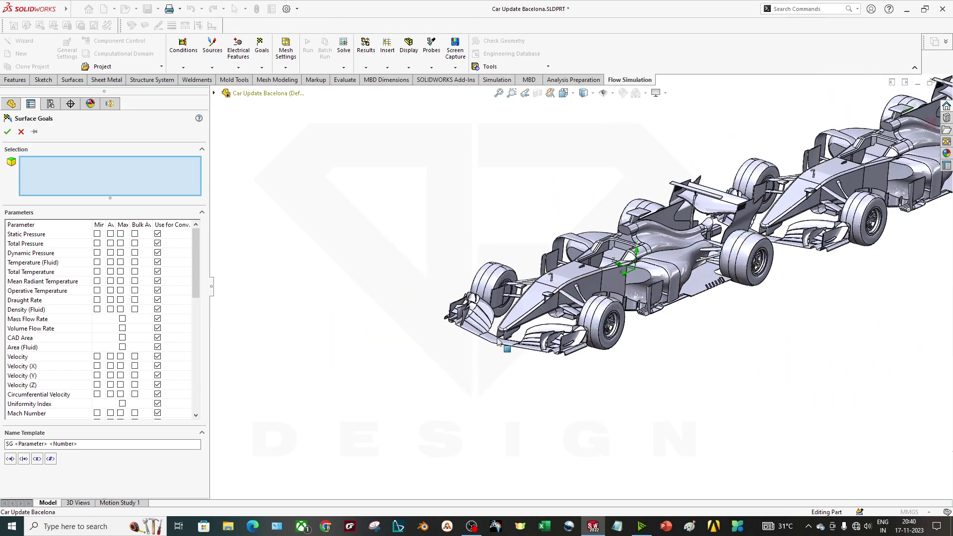
scroll(728, 243, "down", 4)
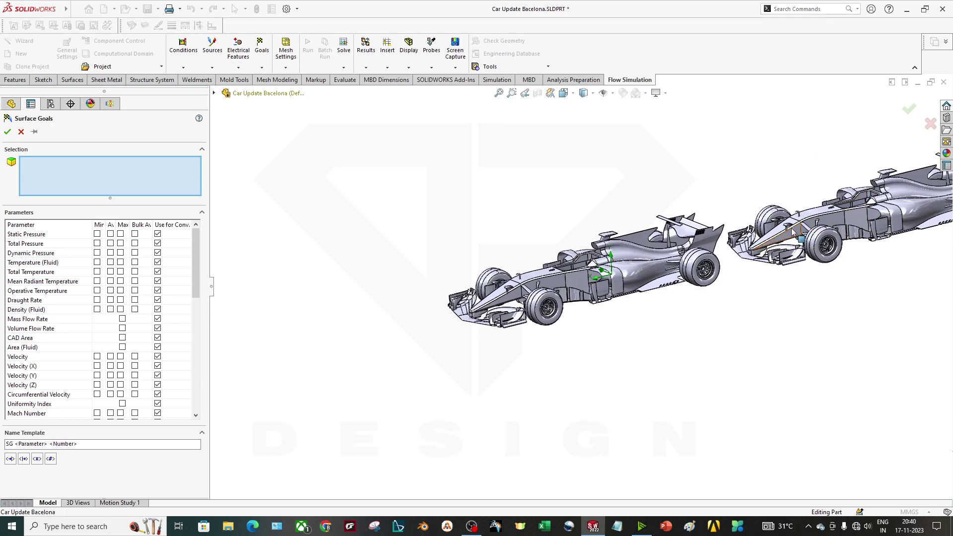
scroll(768, 231, "up", 1)
scroll(767, 231, "up", 3)
scroll(441, 339, "up", 4)
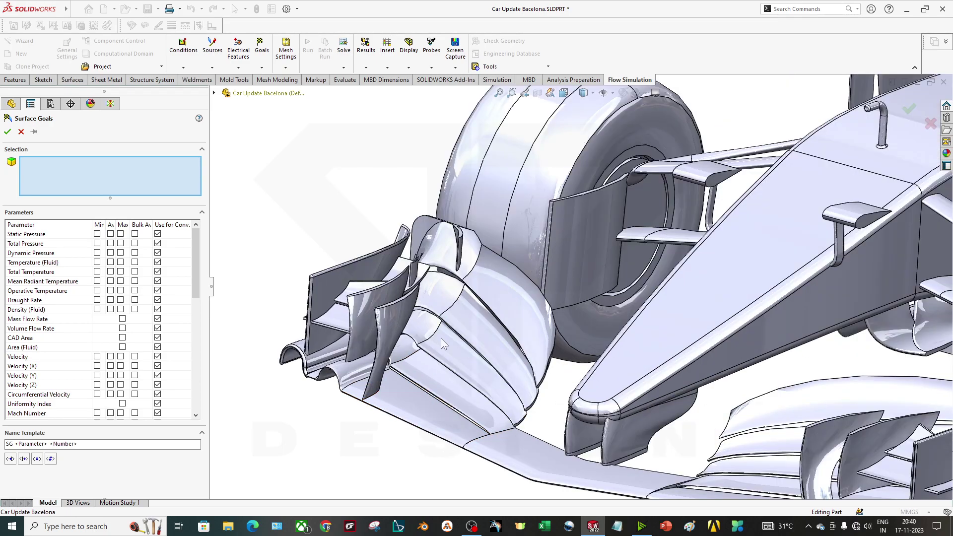
left_click(490, 314)
left_click(476, 342)
left_click(462, 383)
left_click(447, 395)
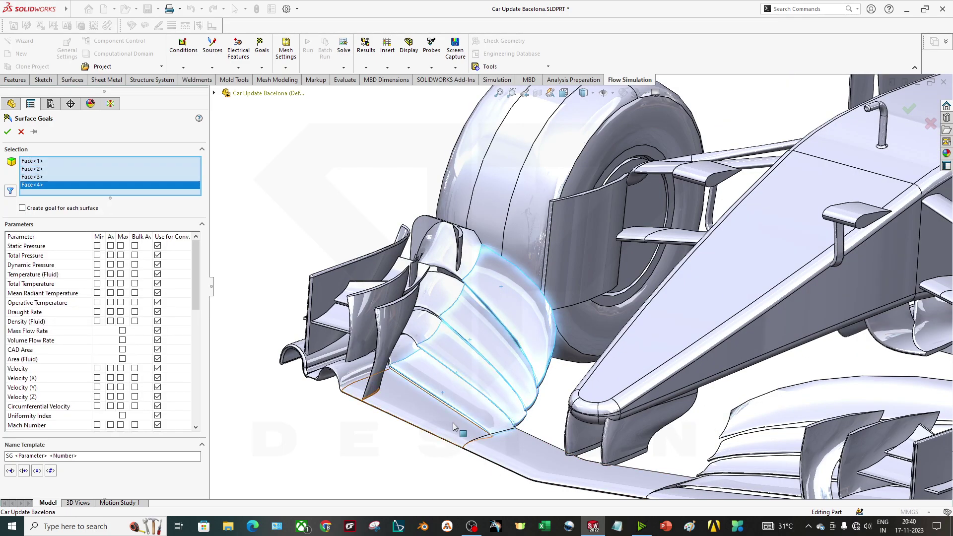
left_click(453, 422)
left_click(523, 468)
- Add the five faces on the wing's other half, completing Face<1>–Face<11>
middle_click_drag(643, 422, 402, 347, "ctrl")
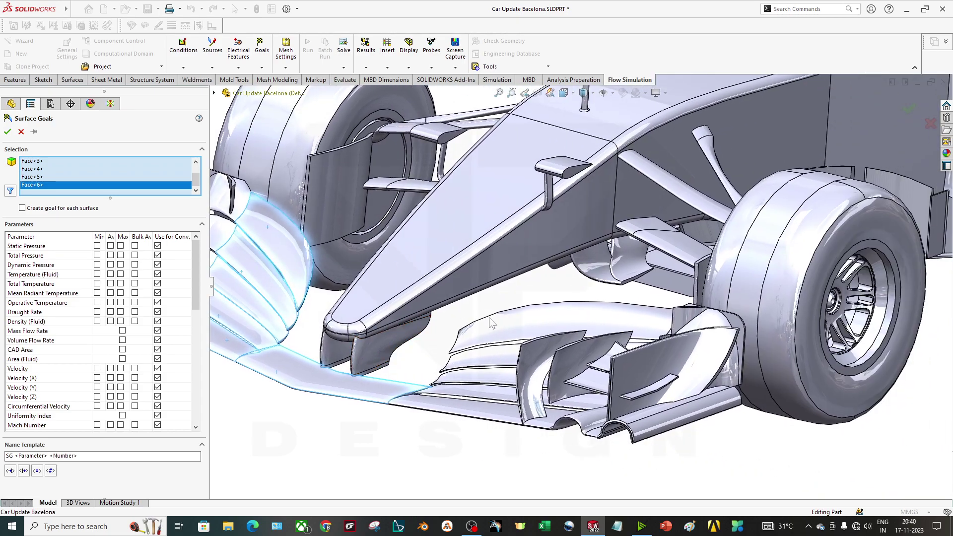
left_click(514, 342)
left_click(500, 354)
left_click(491, 375)
left_click(488, 391)
left_click(474, 414)
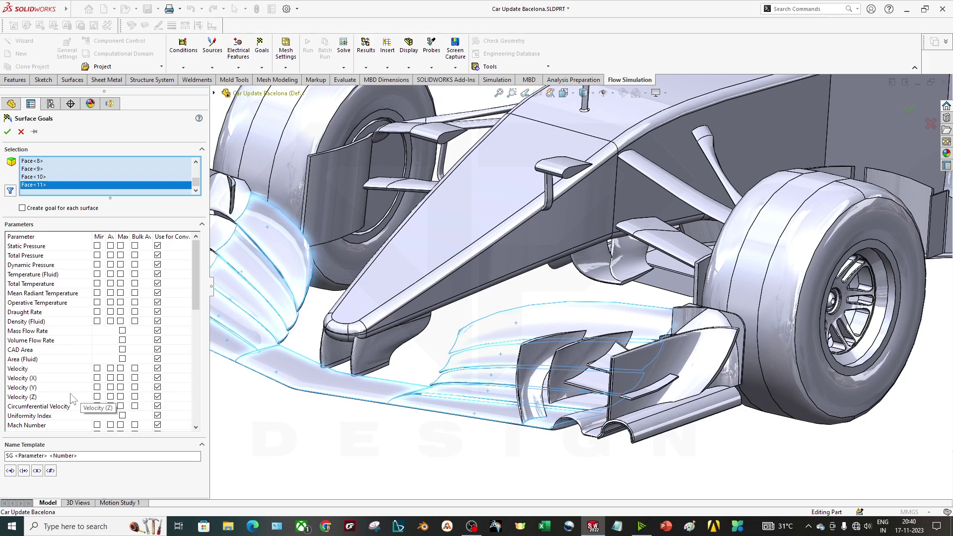
- Set the goal parameter to Normal Force (Y) and create the goal
scroll(60, 401, "down", 1)
scroll(49, 397, "down", 9)
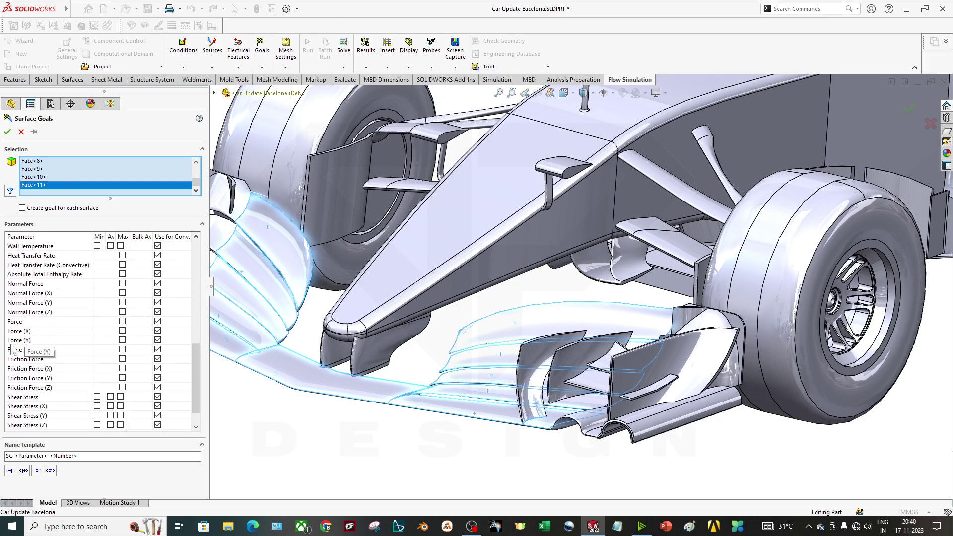
scroll(517, 415, "up", 2)
scroll(468, 377, "up", 2)
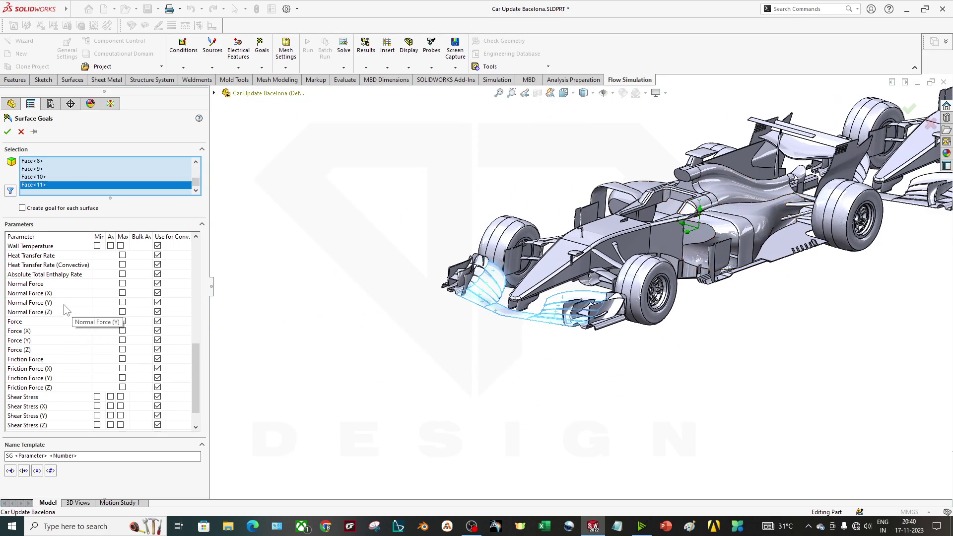
left_click(123, 303)
left_click(8, 131)
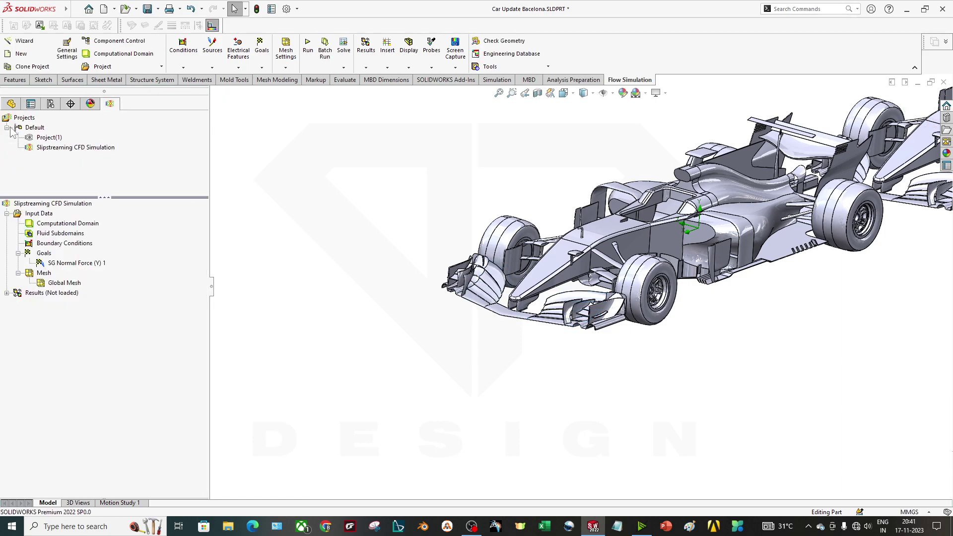
- Rename SG Normal Force (Y) 1 to 'Front Wing Front Car DF' and deselect it
left_click(84, 266)
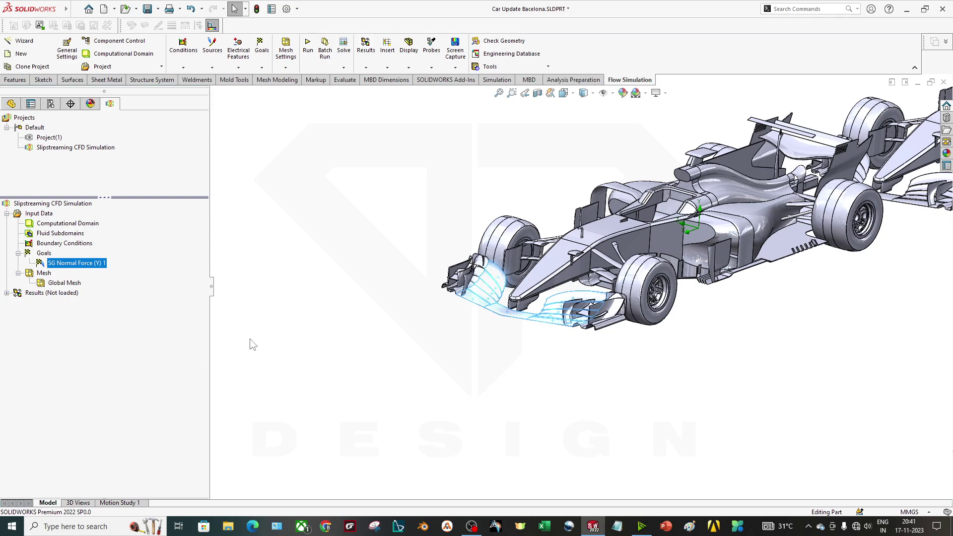
right_click(61, 262)
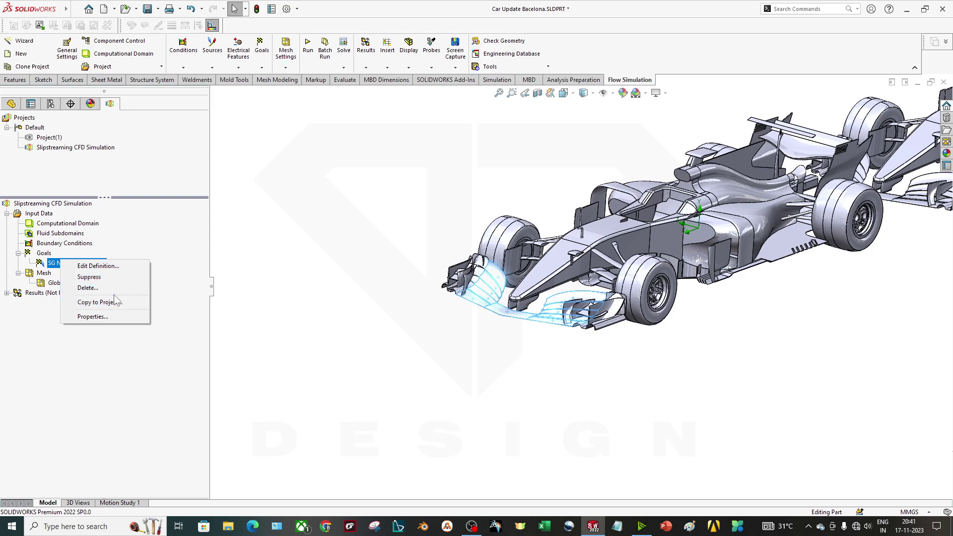
left_click(99, 269)
left_click(91, 265)
left_click(90, 263)
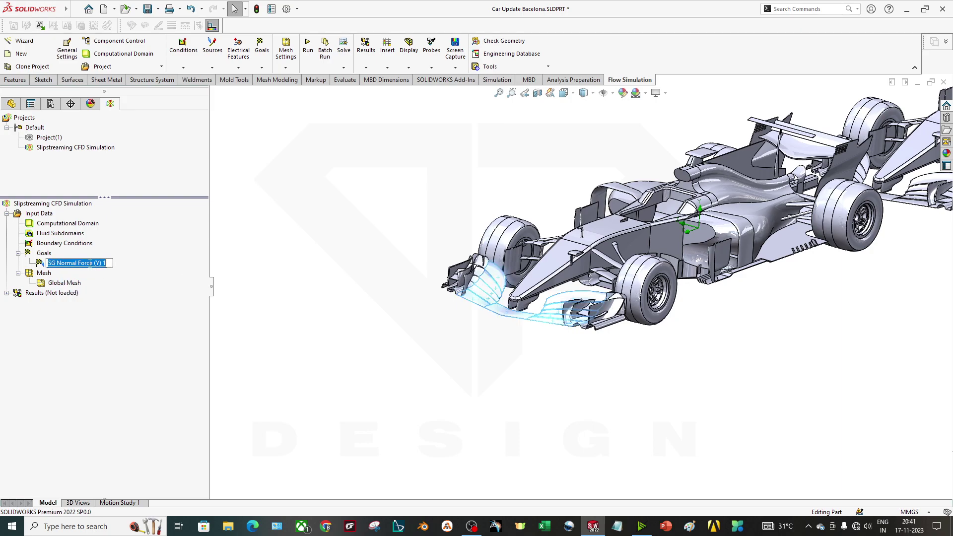
type("Front Wing Front Car DF")
key("Return")
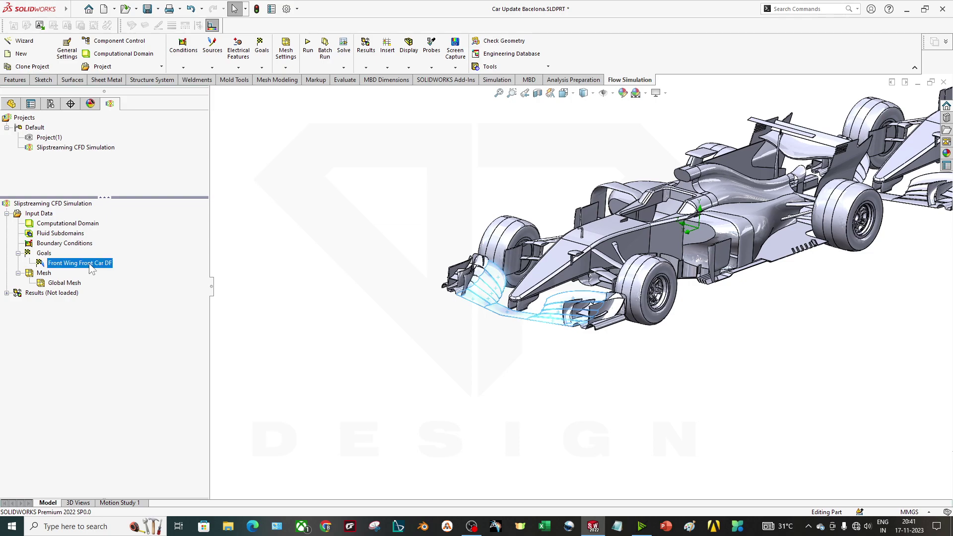
scroll(561, 417, "up", 3)
scroll(649, 329, "down", 8)
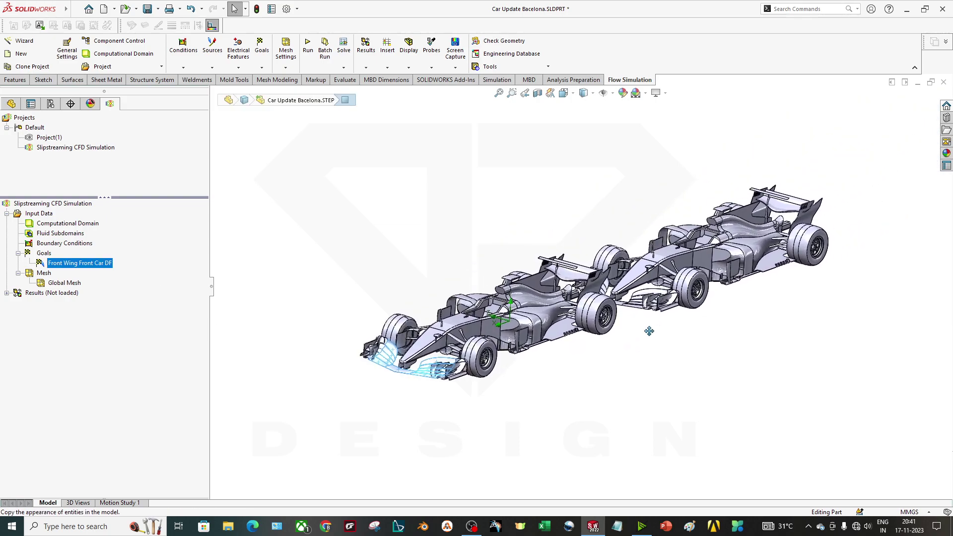
scroll(507, 312, "up", 2)
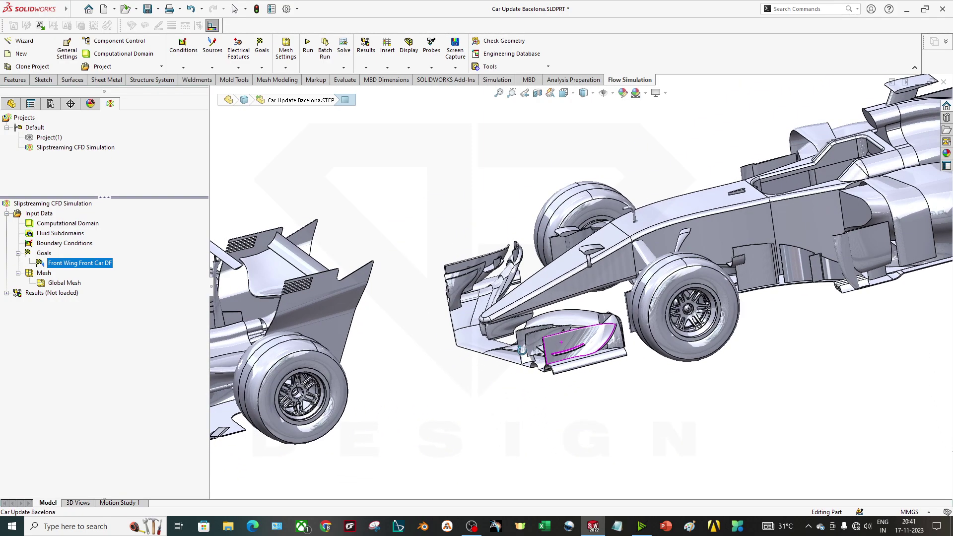
scroll(521, 394, "down", 3)
left_click(603, 486)
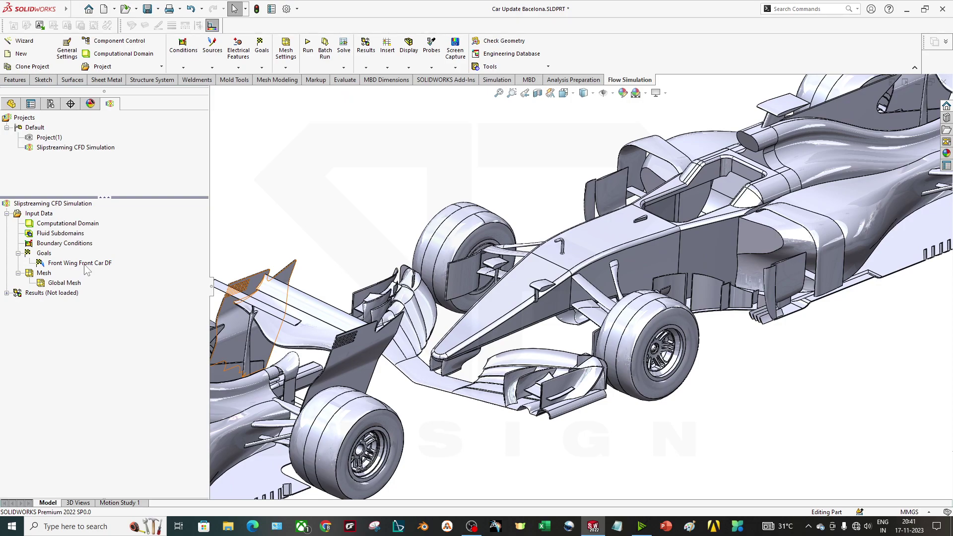
- Start a new surface goal and select six faces of the rear car's front wing
right_click(46, 254)
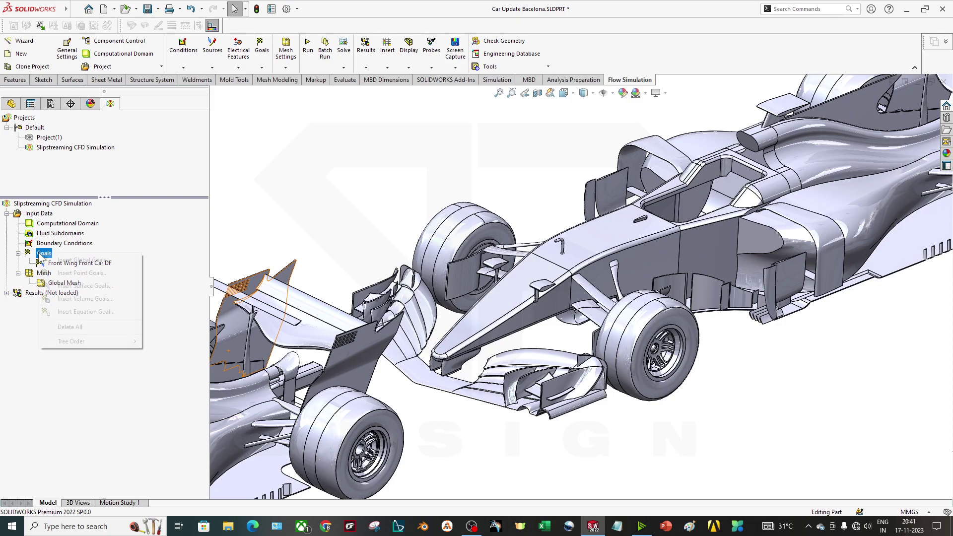
left_click(74, 285)
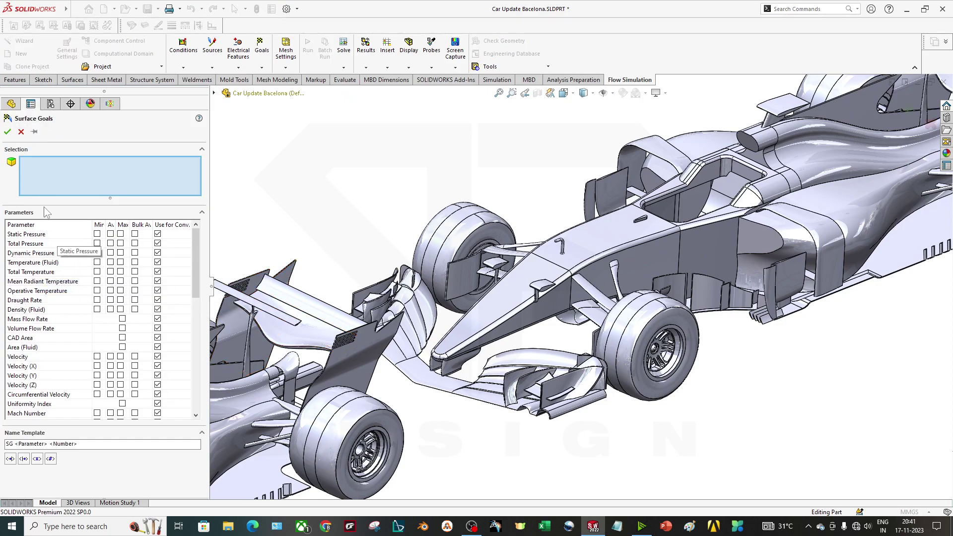
scroll(472, 373, "down", 4)
left_click(567, 336)
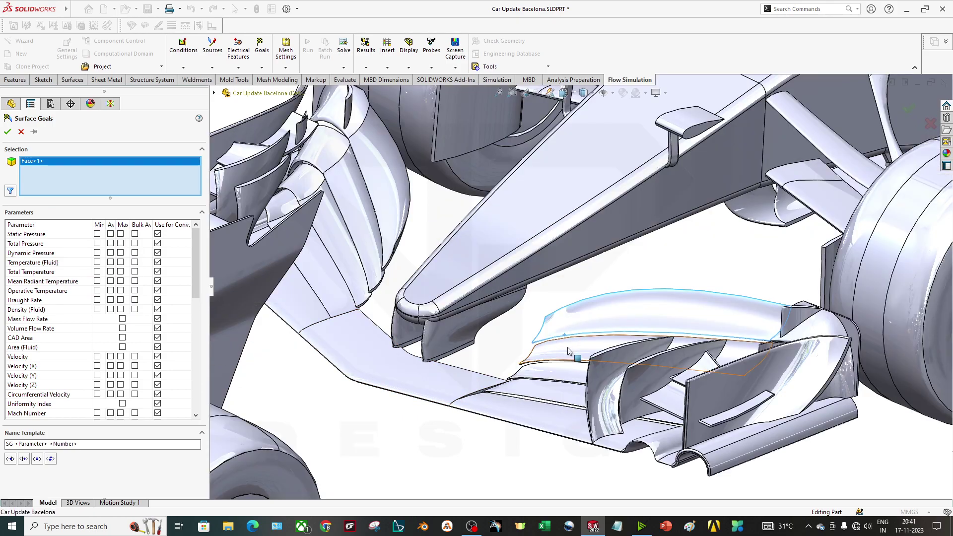
left_click(568, 346)
left_click(557, 366)
left_click(552, 388)
left_click(547, 410)
left_click(459, 394)
- Add five of the rear car's nose faces to the selection
scroll(419, 375, "up", 3)
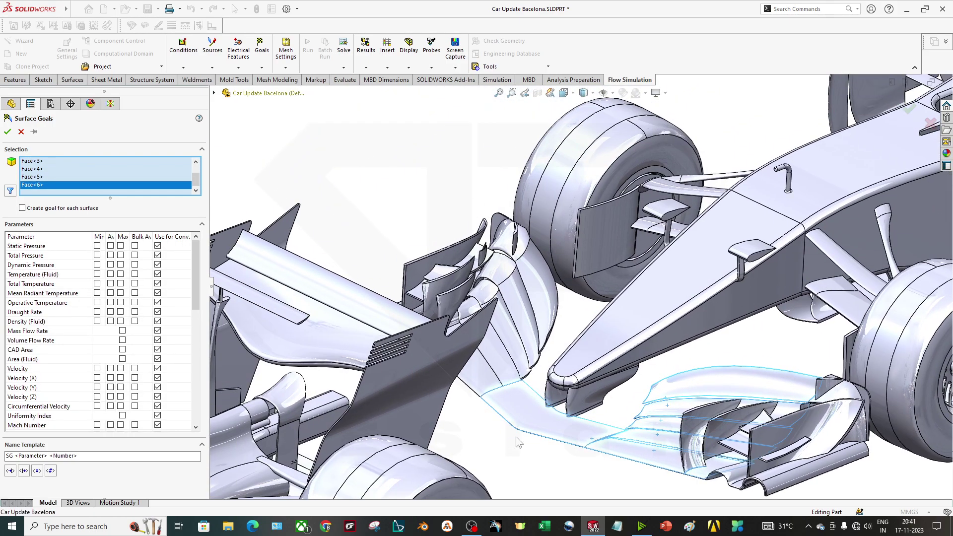
left_click(486, 376)
left_click(496, 364)
left_click(523, 342)
left_click(539, 321)
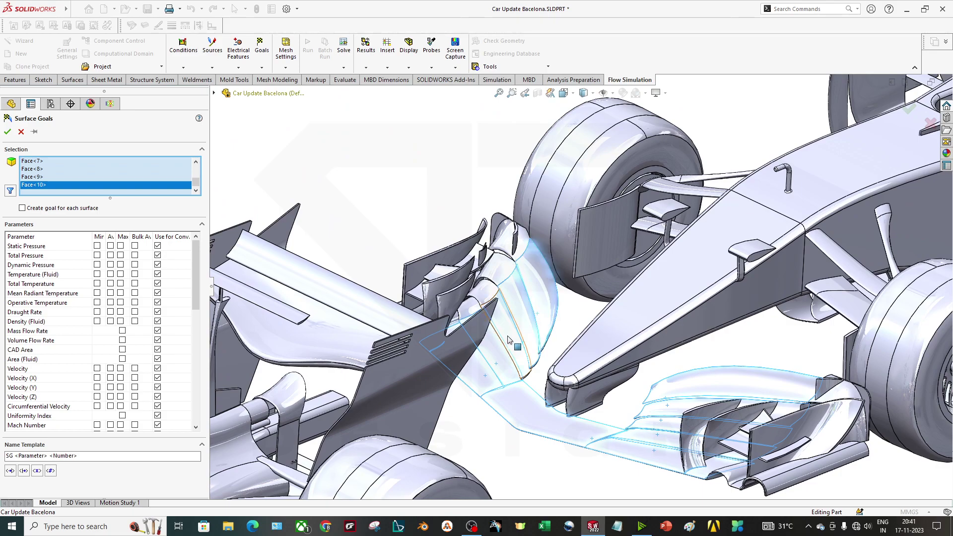
left_click(509, 328)
- Track maximum Normal Force (Y) and create the goal
scroll(556, 343, "up", 6)
middle_click_drag(580, 346, 328, 371, "ctrl")
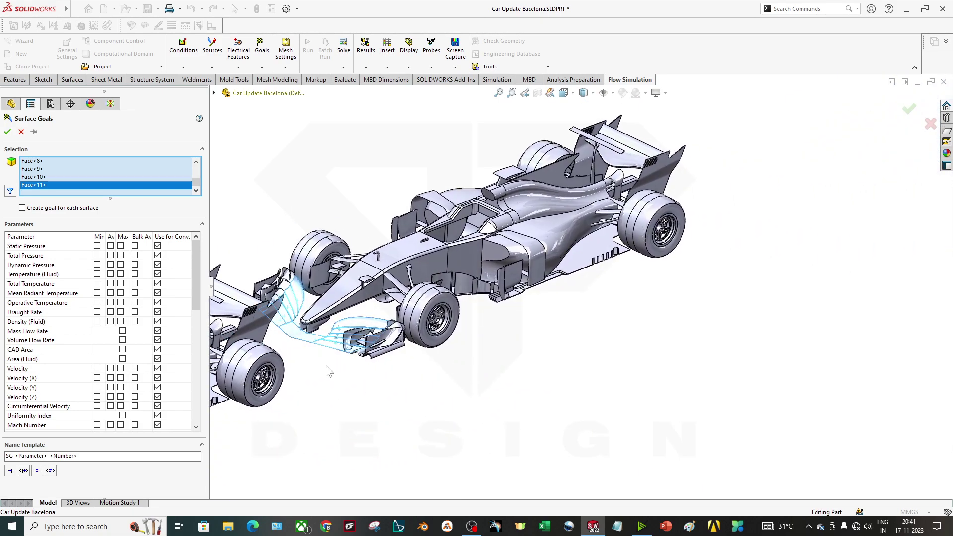
scroll(85, 388, "down", 4)
scroll(85, 387, "down", 3)
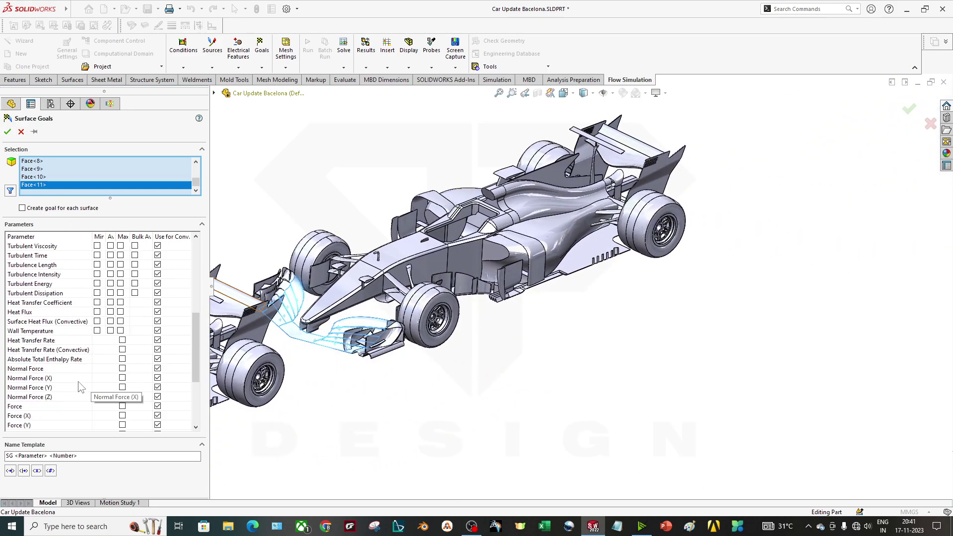
left_click(122, 387)
left_click(8, 132)
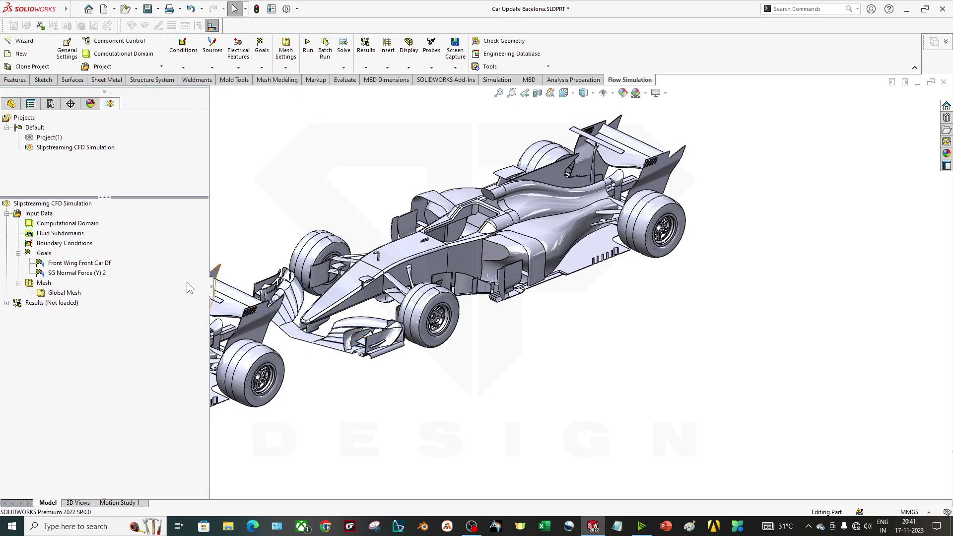
- Rename the new goal to 'Front Wing Rear Car DF'
right_click(90, 280)
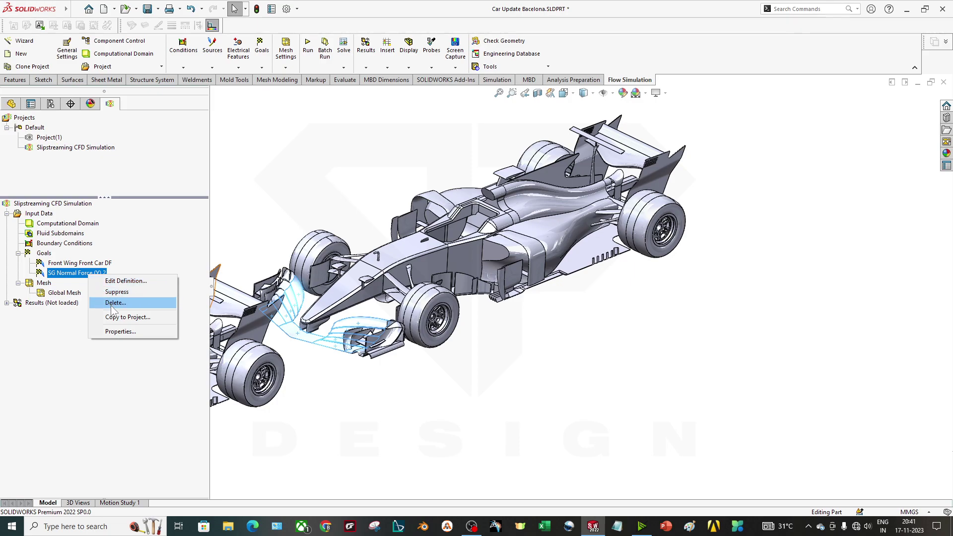
left_click(72, 275)
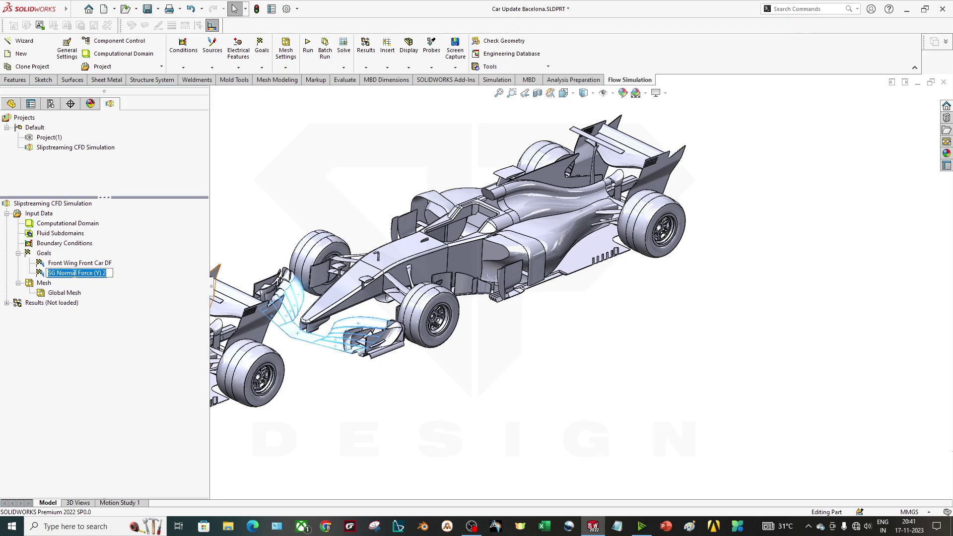
type("Front Wing Rear Car DF")
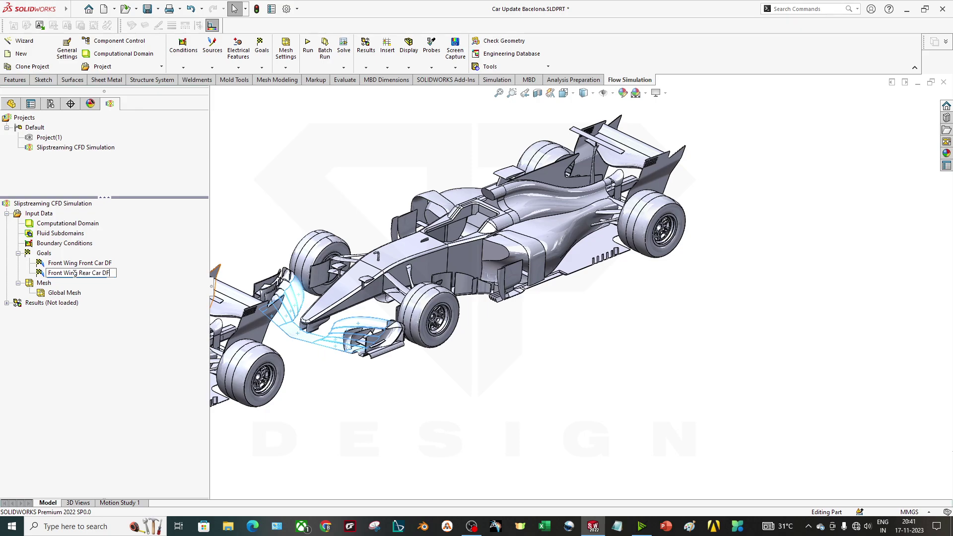
key("Return")
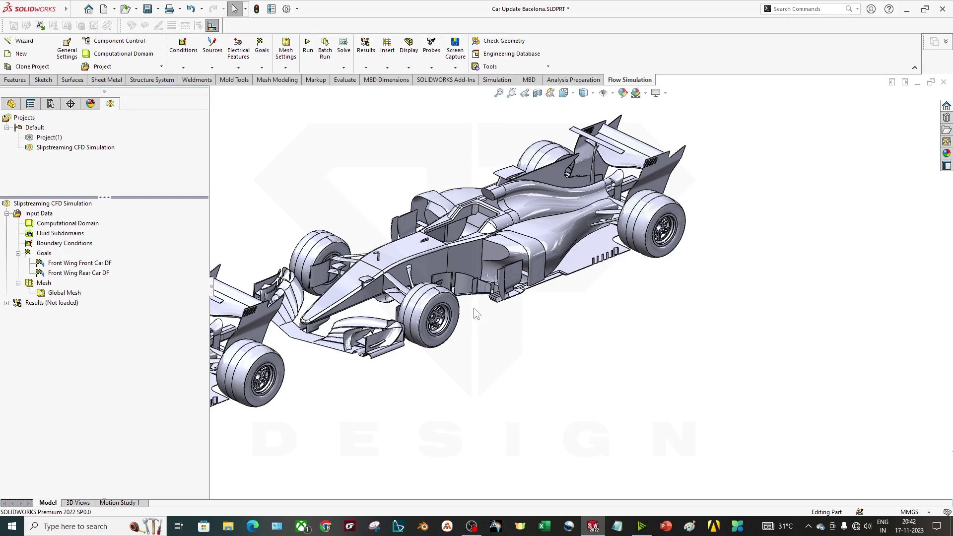
- Start a new surface goal and box-select every face of the left car
right_click(50, 255)
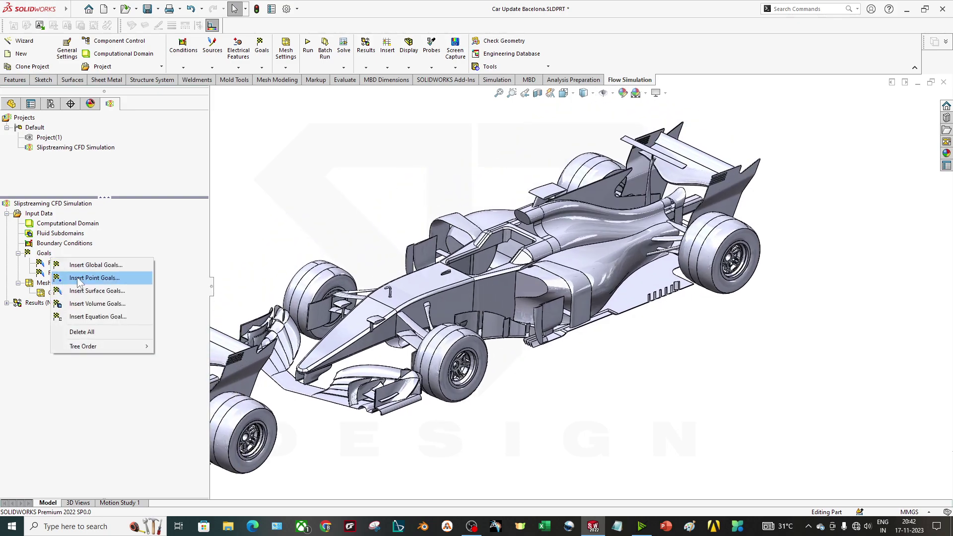
left_click(79, 291)
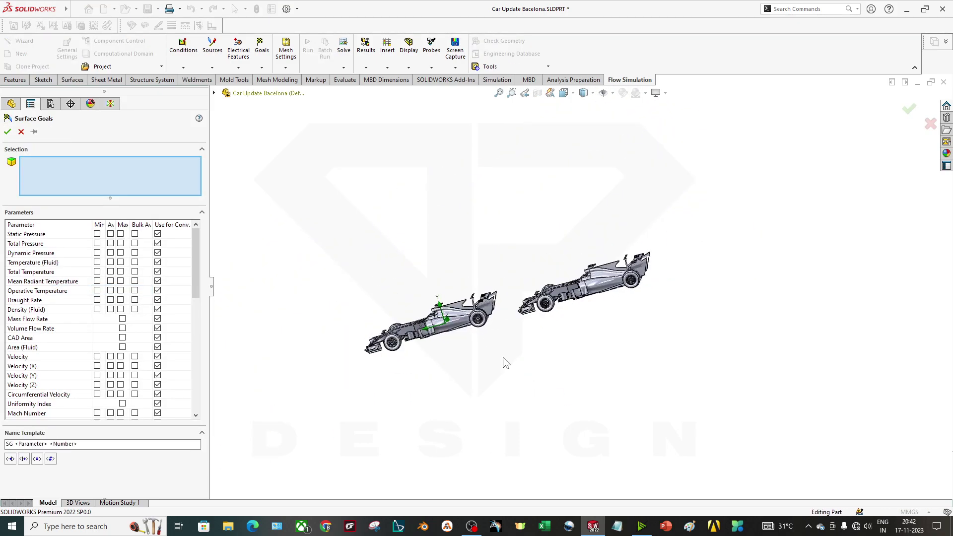
scroll(504, 370, "down", 1)
scroll(462, 269, "down", 4)
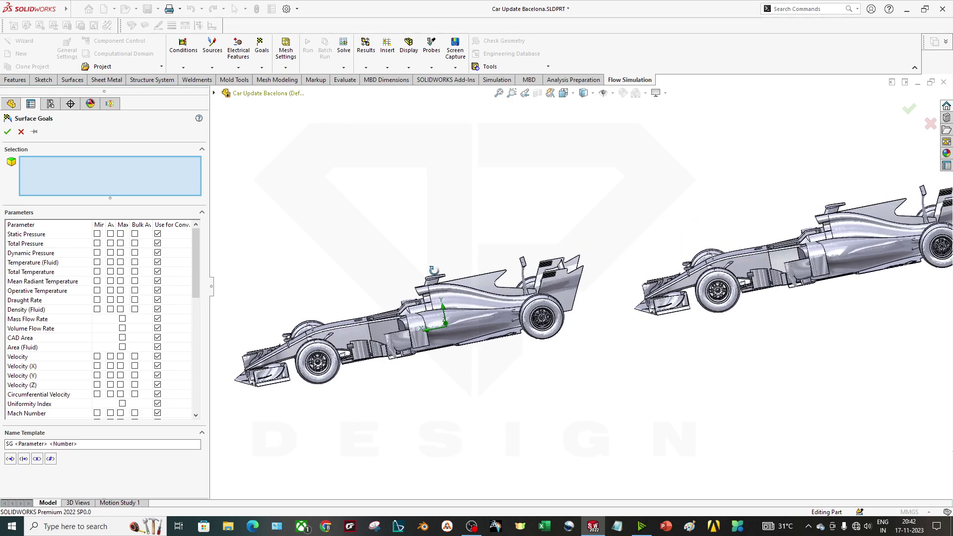
middle_click_drag(434, 271, 442, 264)
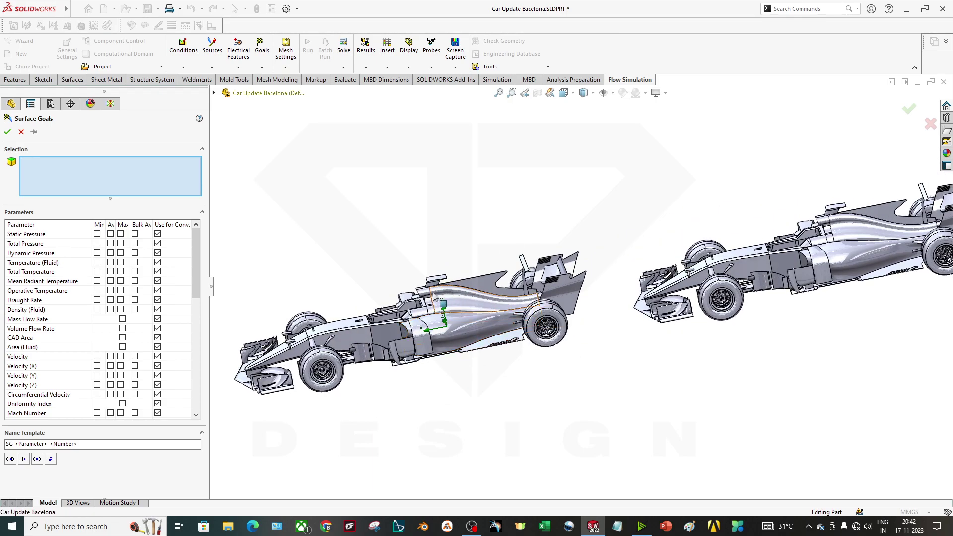
middle_click_drag(450, 287, 467, 277, "ctrl")
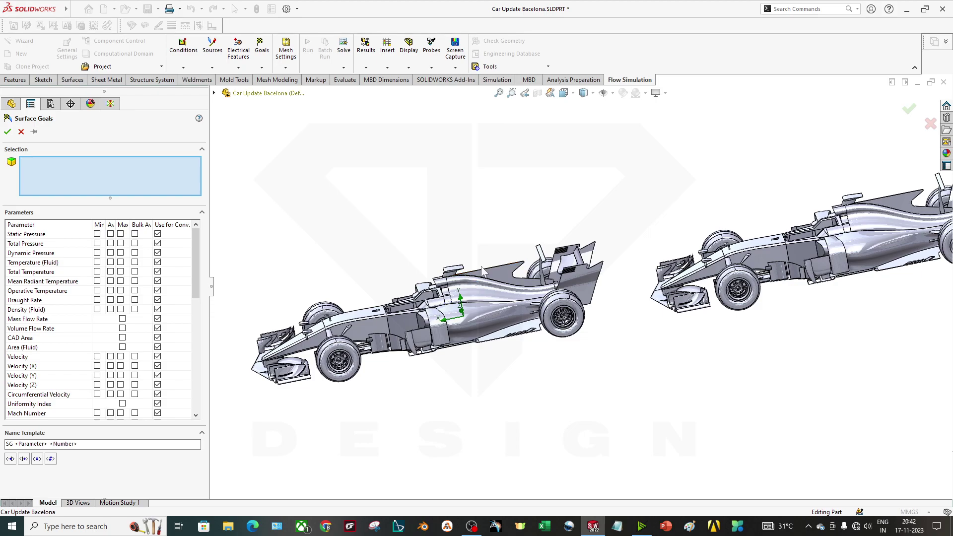
middle_click_drag(466, 279, 437, 301)
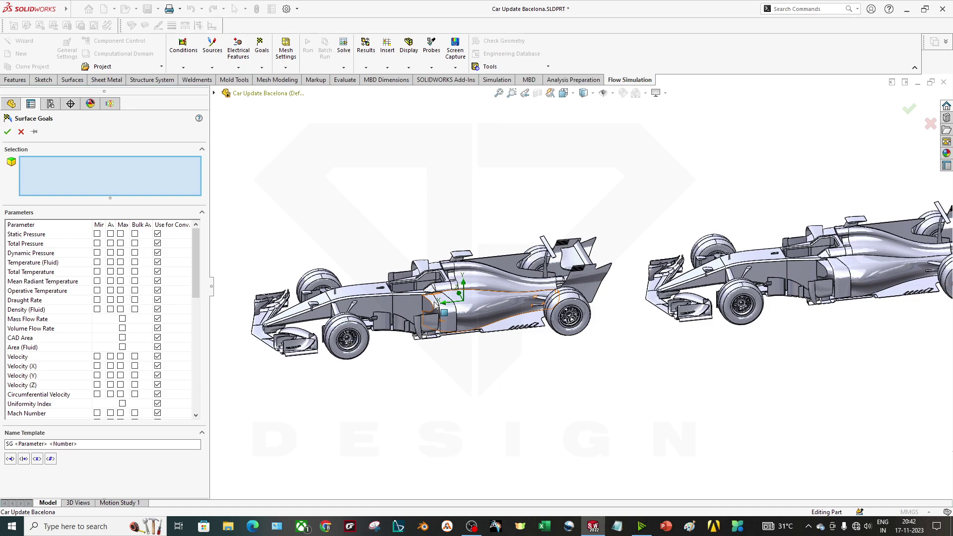
left_click_drag(609, 197, 237, 399)
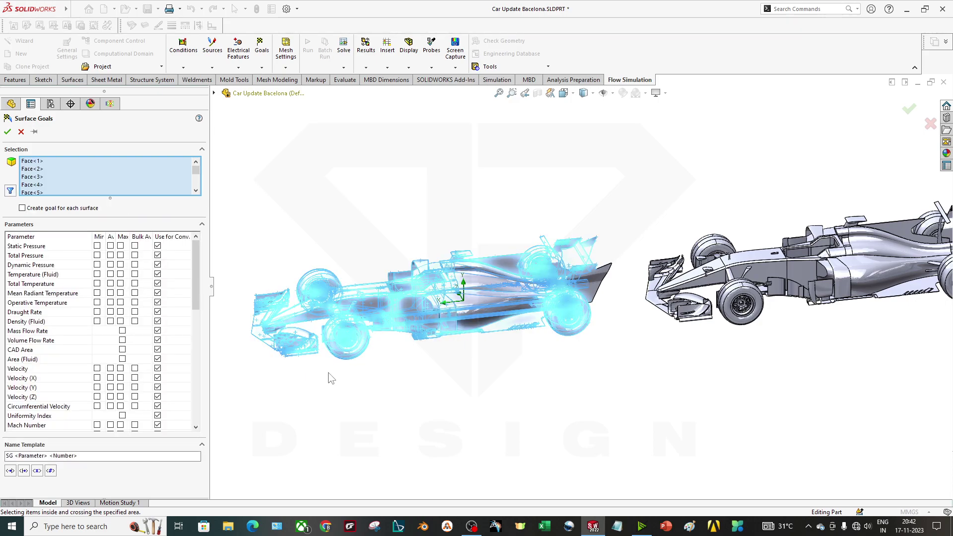
- Set the goal to maximum Normal Force (Y) and create it
middle_click_drag(414, 376, 446, 372)
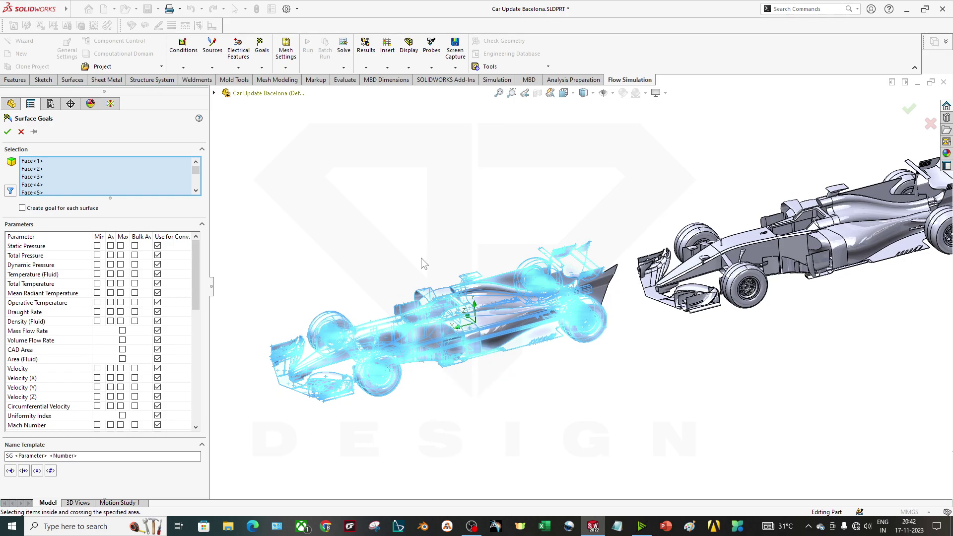
middle_click_drag(443, 366, 519, 436)
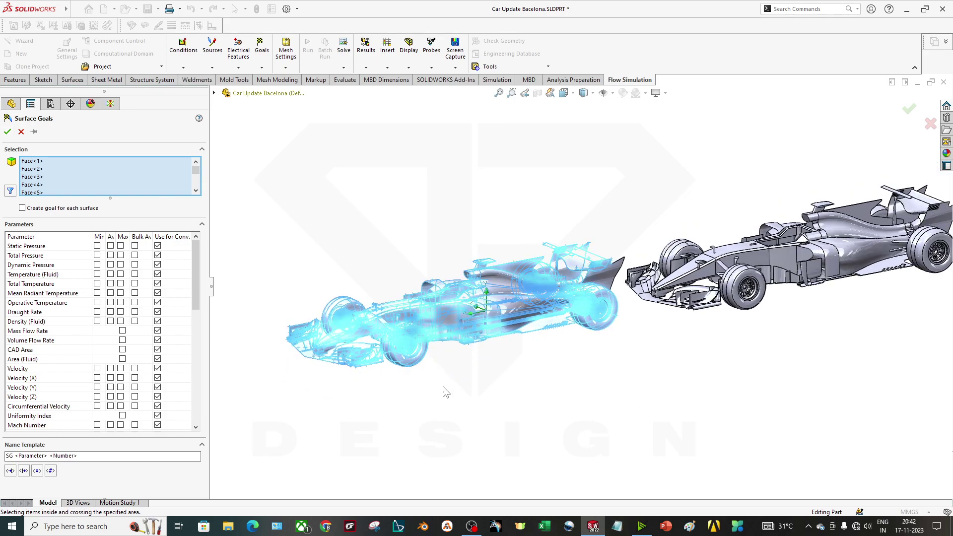
scroll(51, 372, "down", 4)
scroll(51, 372, "down", 3)
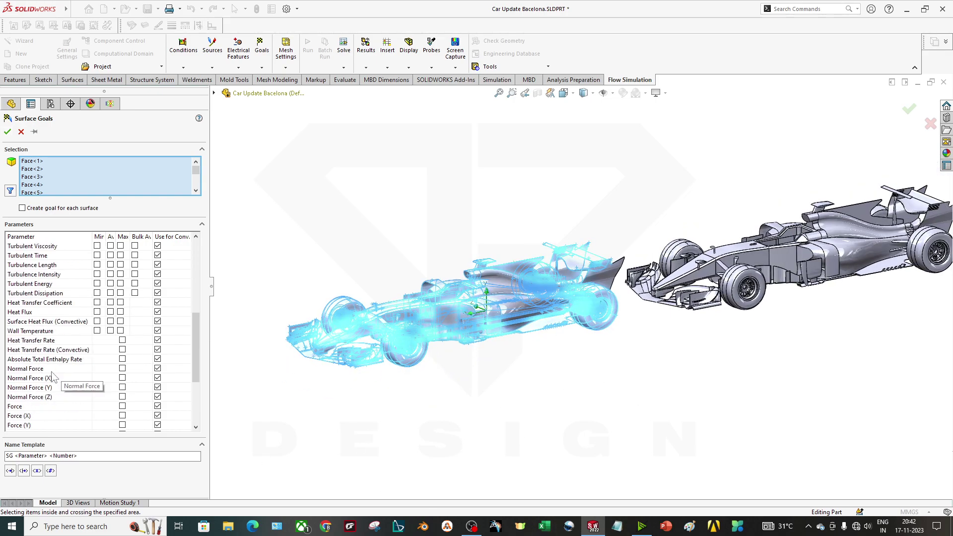
left_click(122, 387)
left_click(7, 131)
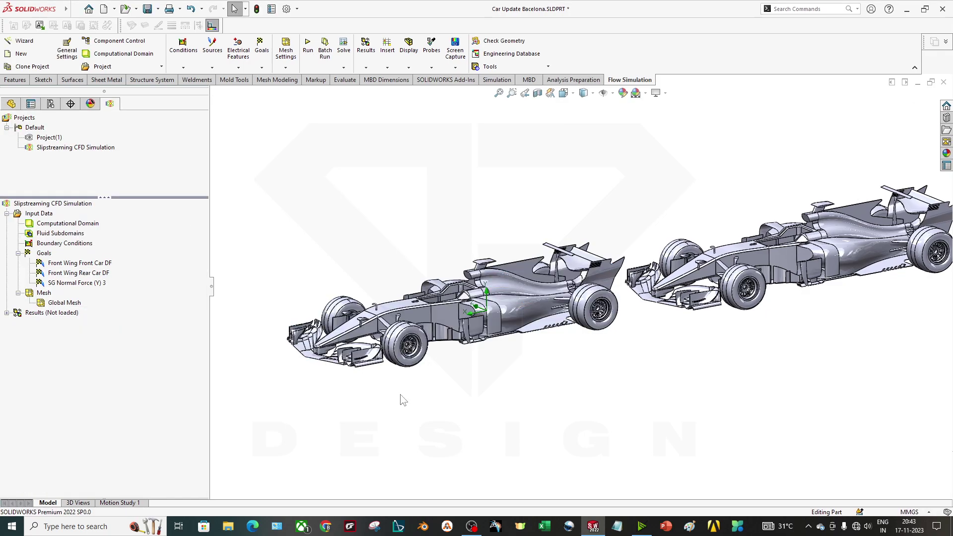
- Select SG Normal Force (Y) 3 in Goals and put its name into edit mode with F2
middle_click_drag(403, 400, 437, 395)
left_click(90, 287)
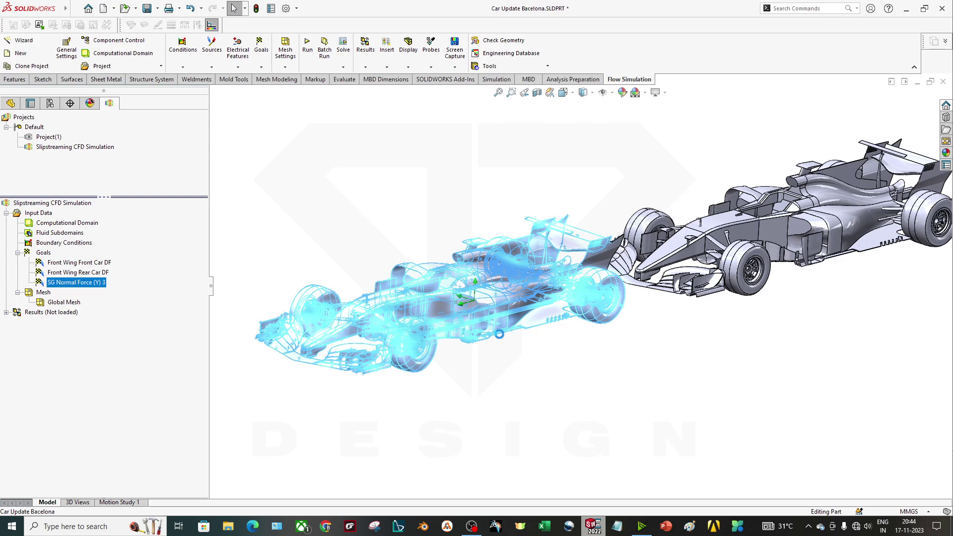
key("F2")
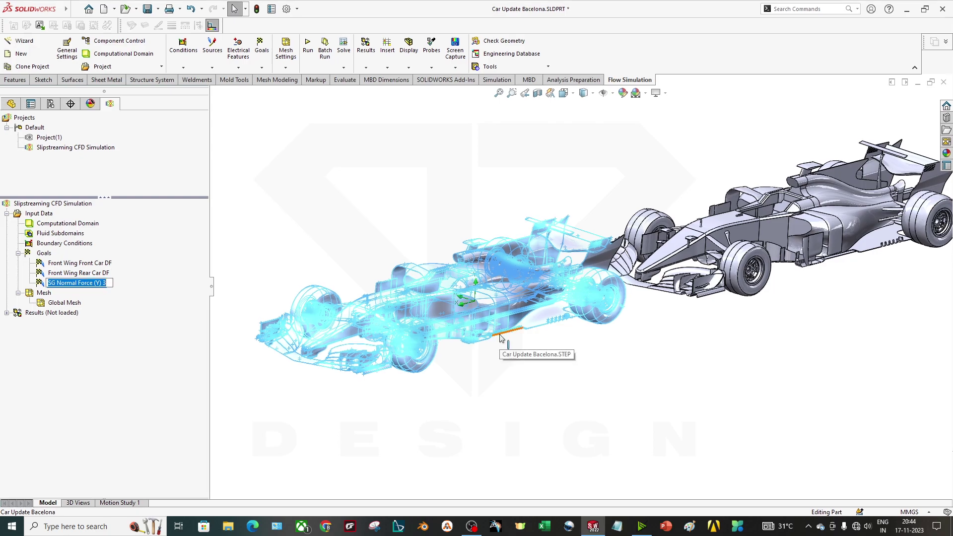